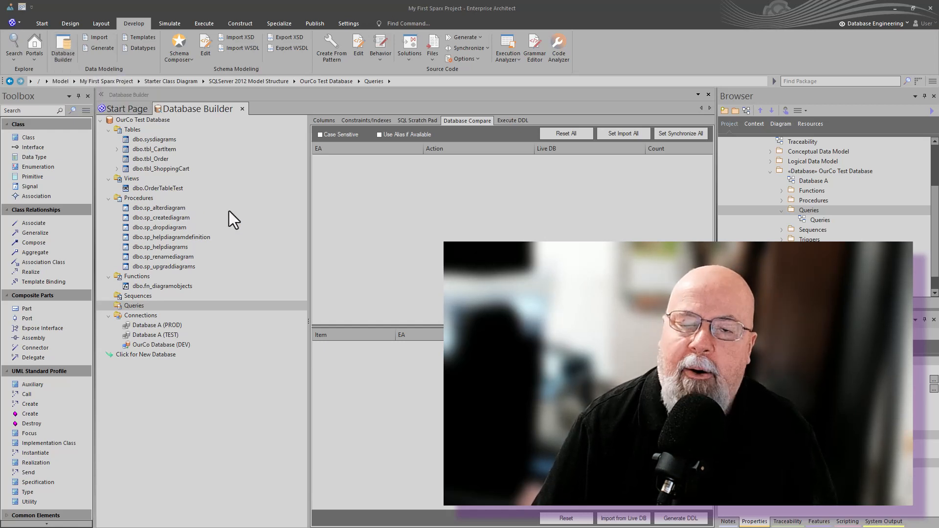
Look through the CartItem, Order and ShoppingCart tables of OurCo Test Database
left_click(157, 148)
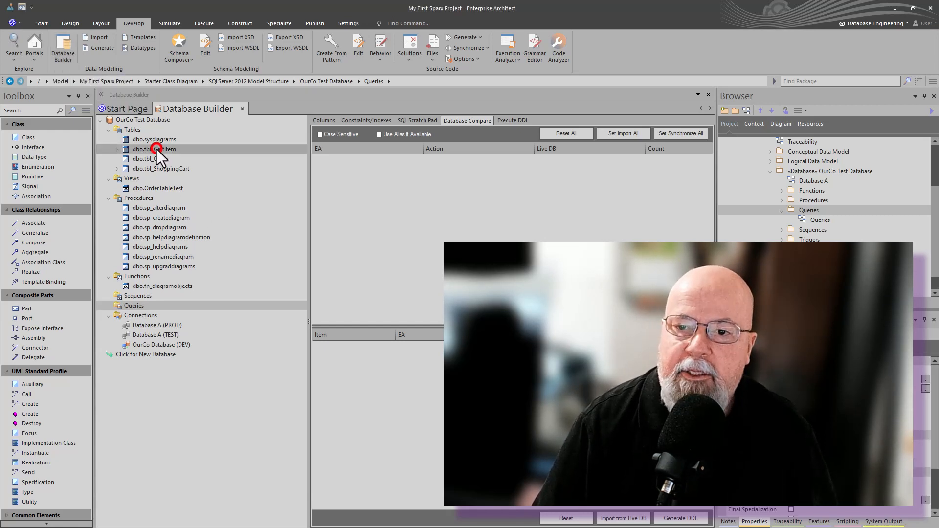
left_click(151, 158)
left_click(154, 168)
left_click(152, 149)
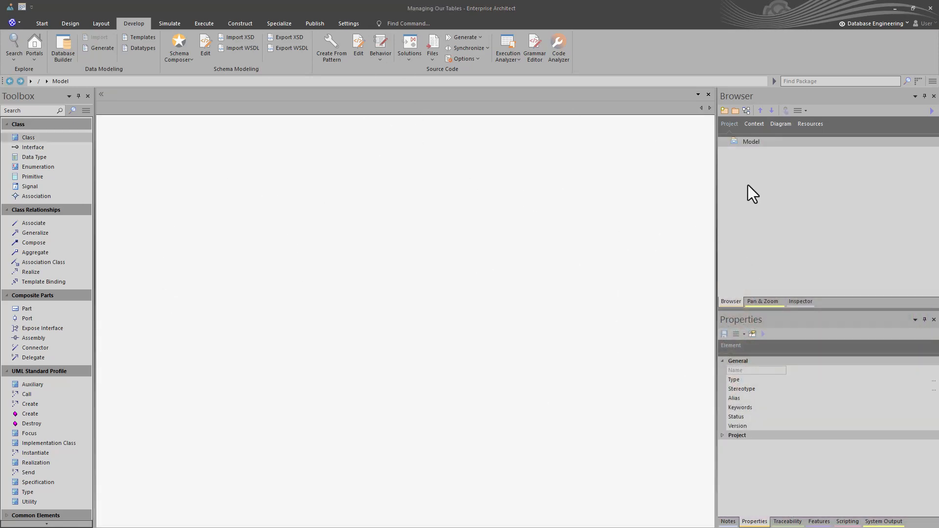
Create a package named OurCo Database under the Model root, with a diagram as its initial content
left_click(748, 140)
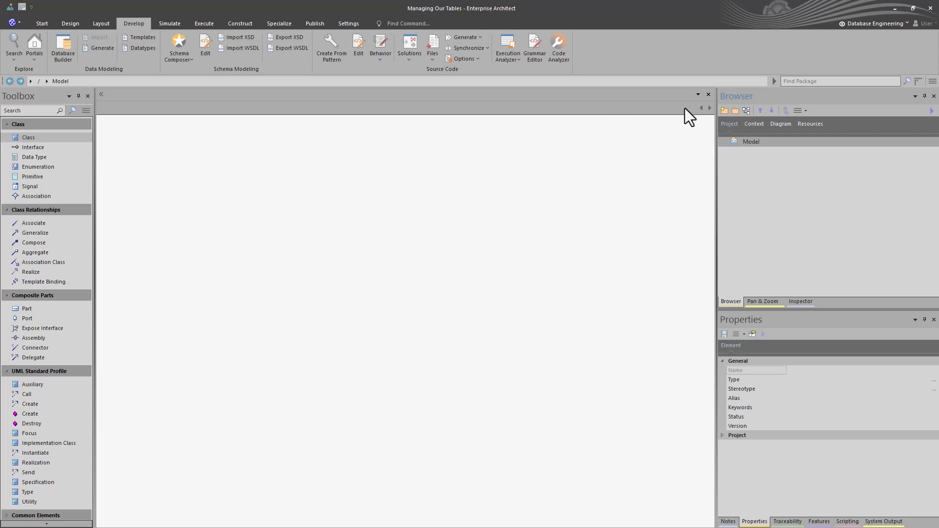
left_click(735, 110)
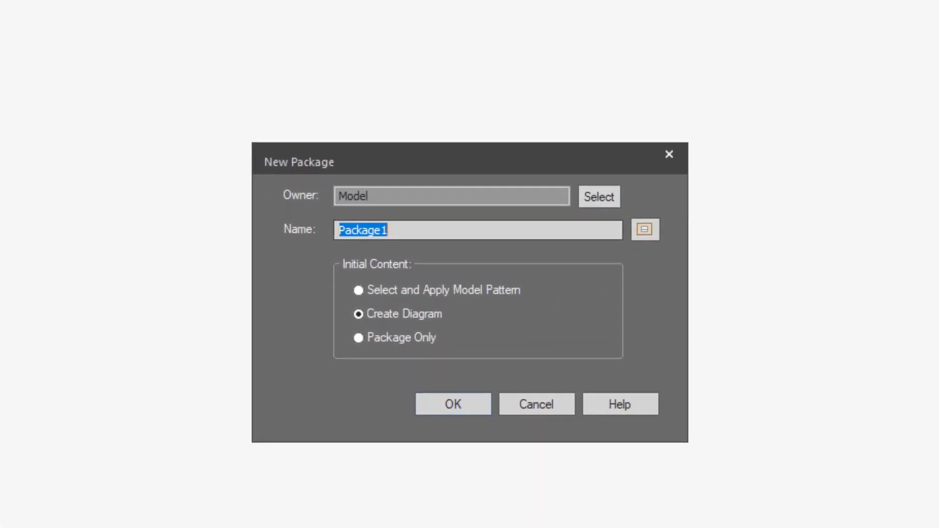
type("OurCo Database")
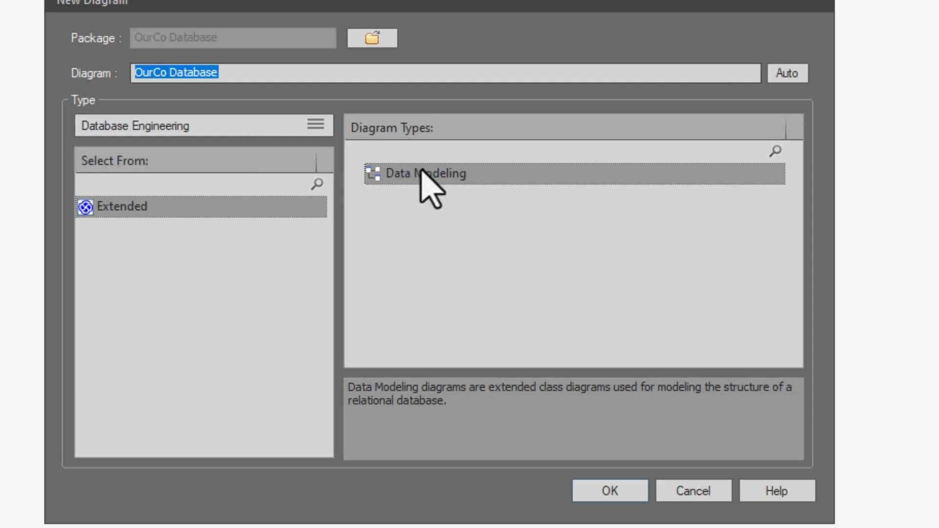
Create the OurCo Database diagram as an Extended Data Modeling type from all perspectives and open it
left_click(316, 125)
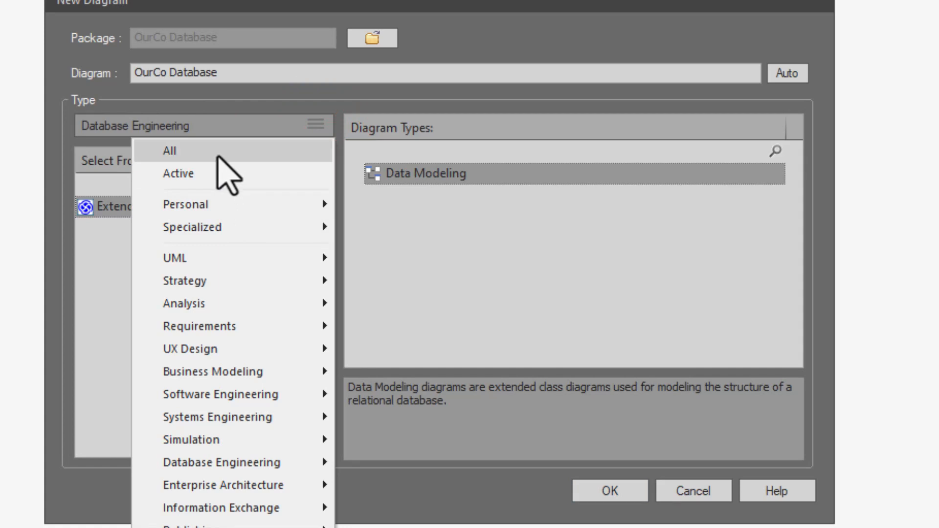
left_click(217, 152)
scroll(210, 293, "down", 4)
scroll(193, 319, "down", 7)
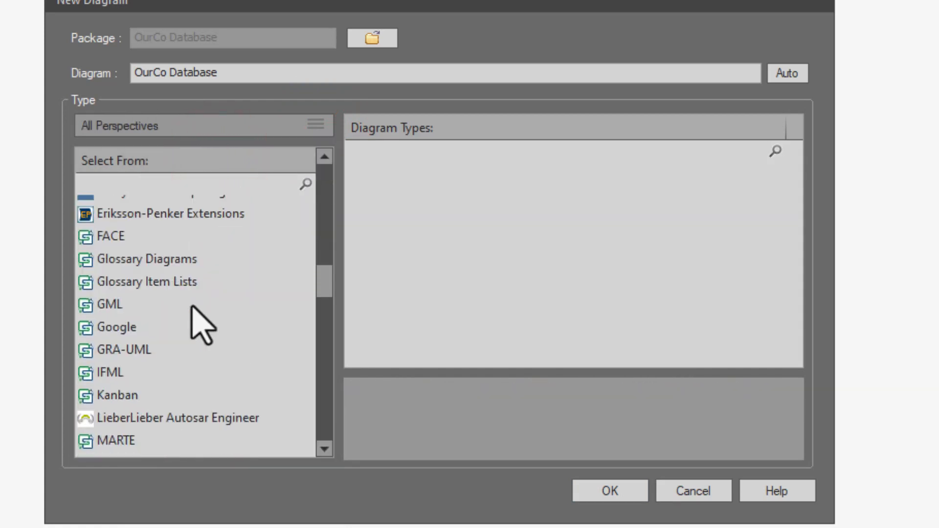
scroll(193, 319, "up", 10)
scroll(201, 323, "up", 2)
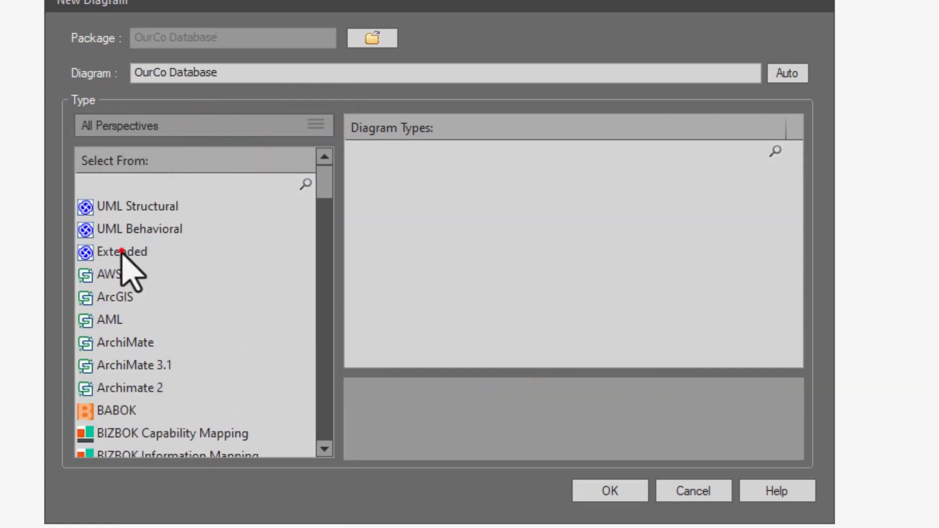
left_click(122, 251)
left_click(426, 310)
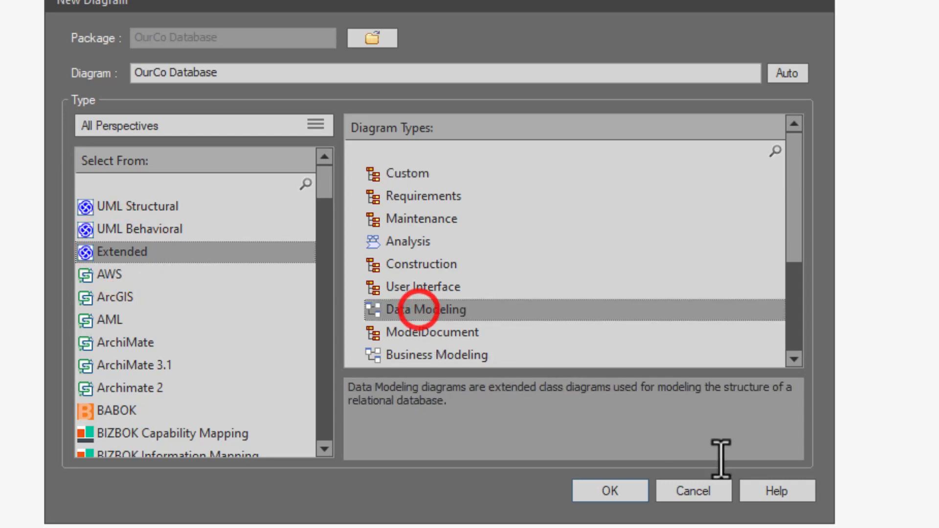
left_click(610, 491)
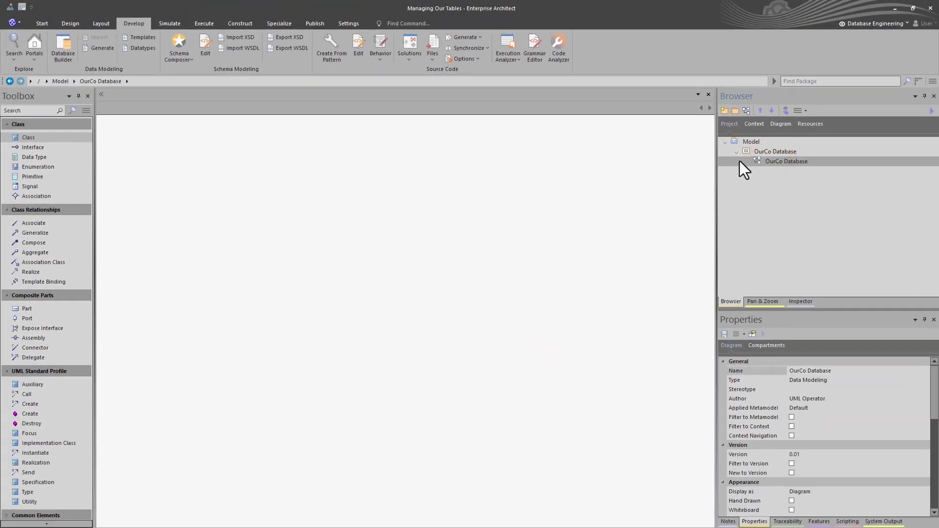
double_click(765, 161)
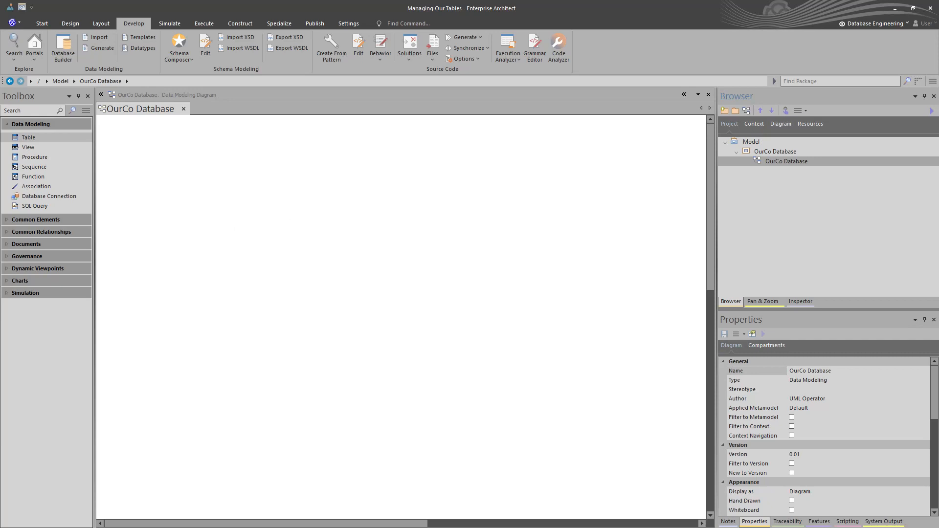
Open the Reusable Asset Service and connect it to the UMLO Demo cloud registry with model UMLO_Sparx
left_click(314, 23)
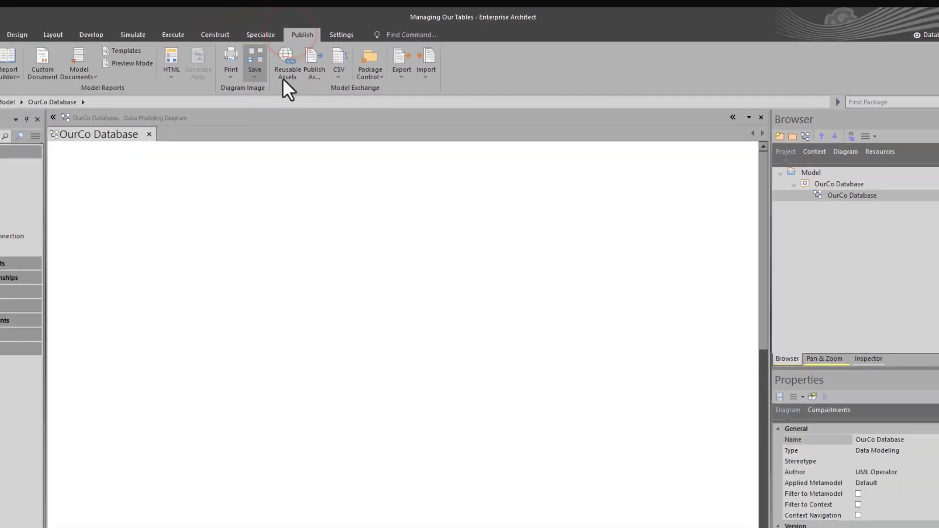
left_click(190, 80)
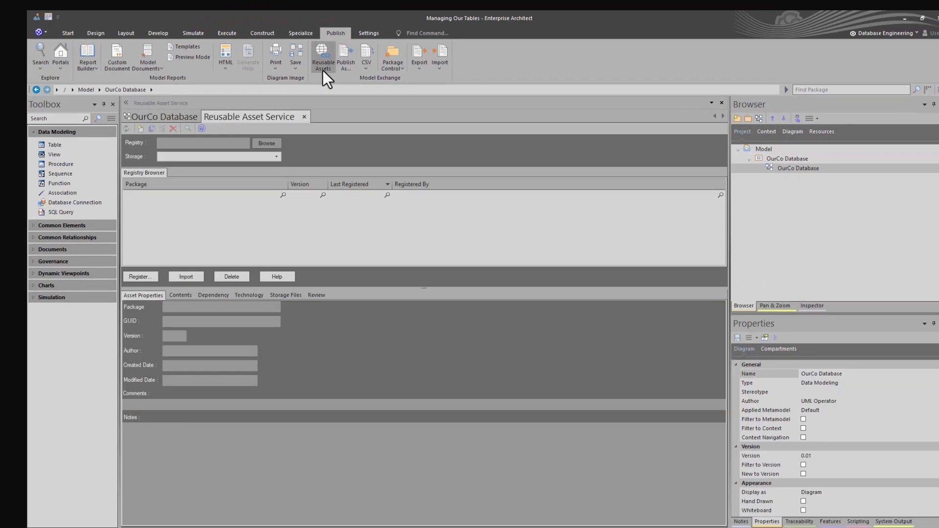
left_click(263, 144)
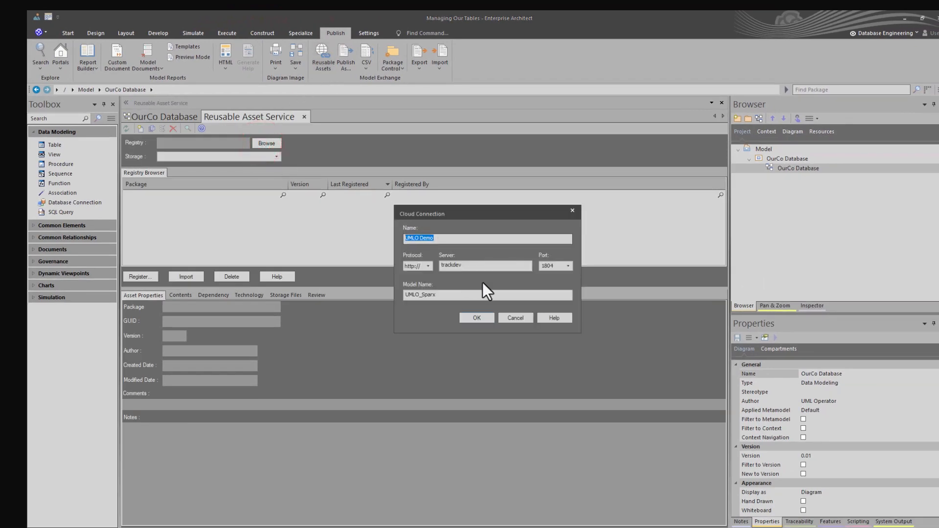
left_click(490, 318)
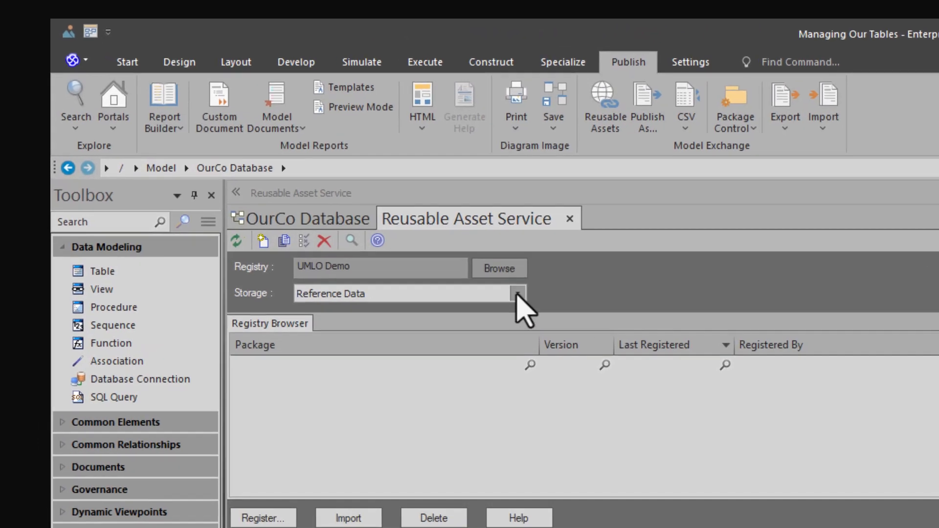
Import the datasets of UMLO_BaseReferenceData_062823.xml from the registry's Reference Data storage
left_click(517, 294)
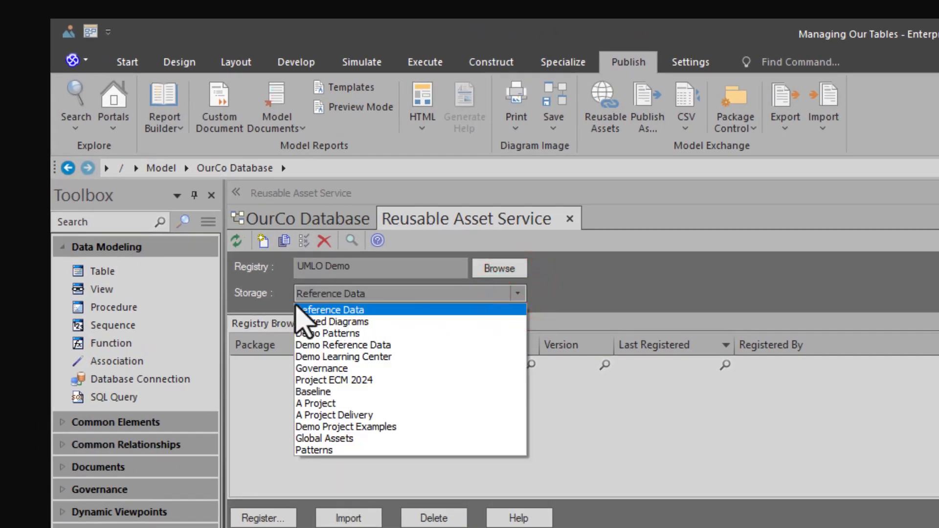
left_click(328, 310)
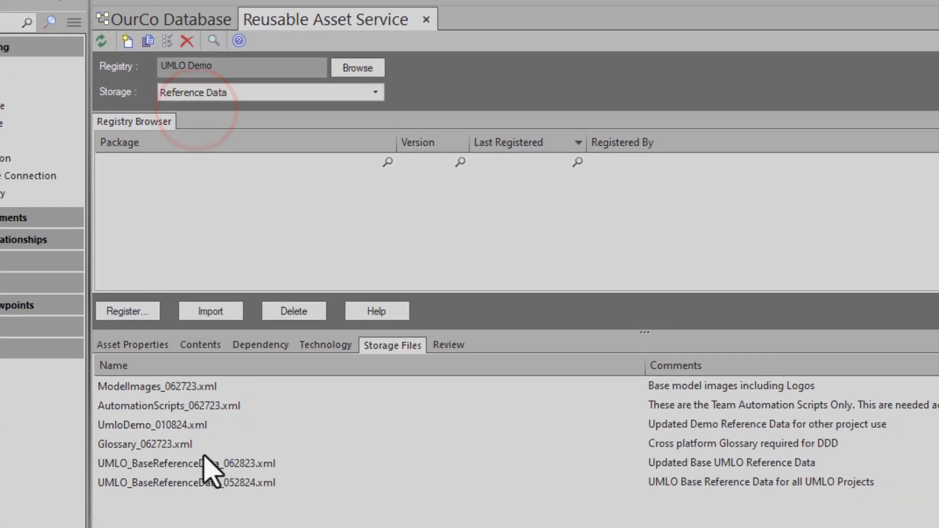
left_click(182, 484)
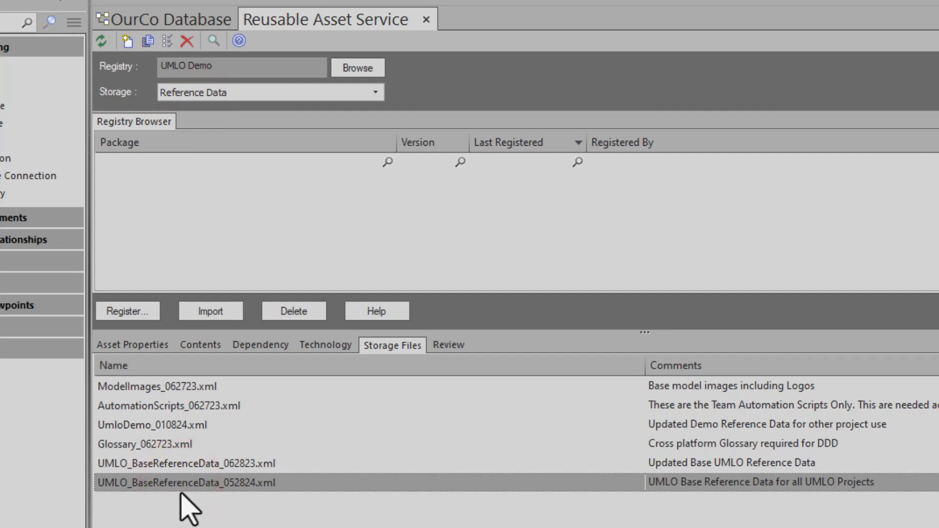
left_click(177, 465)
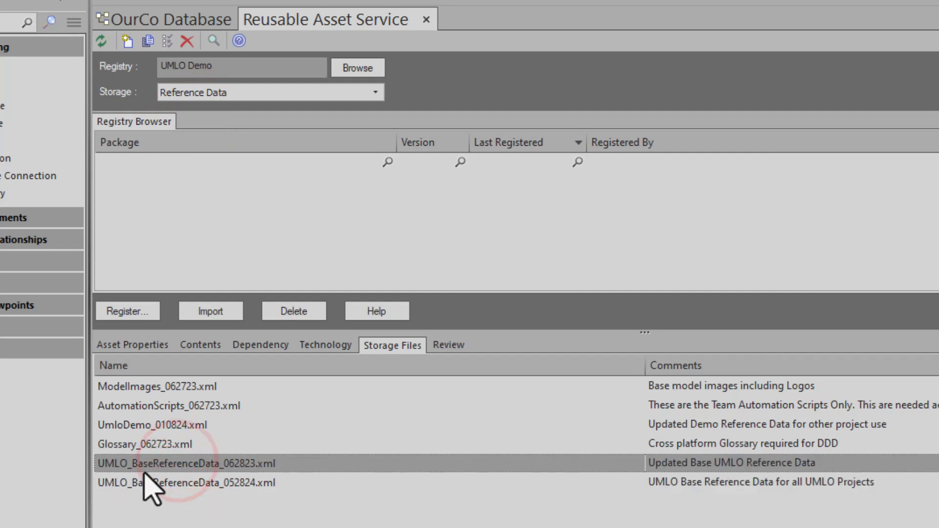
left_click(209, 311)
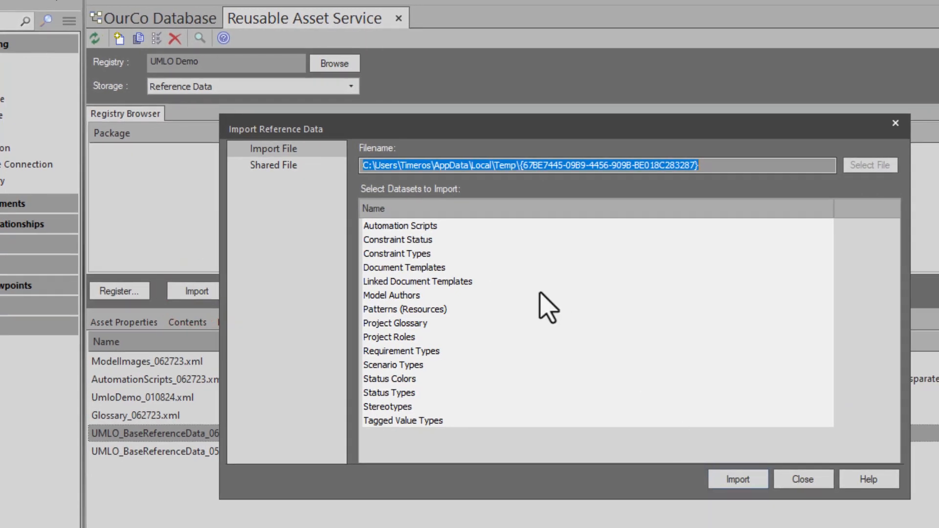
left_click(741, 479)
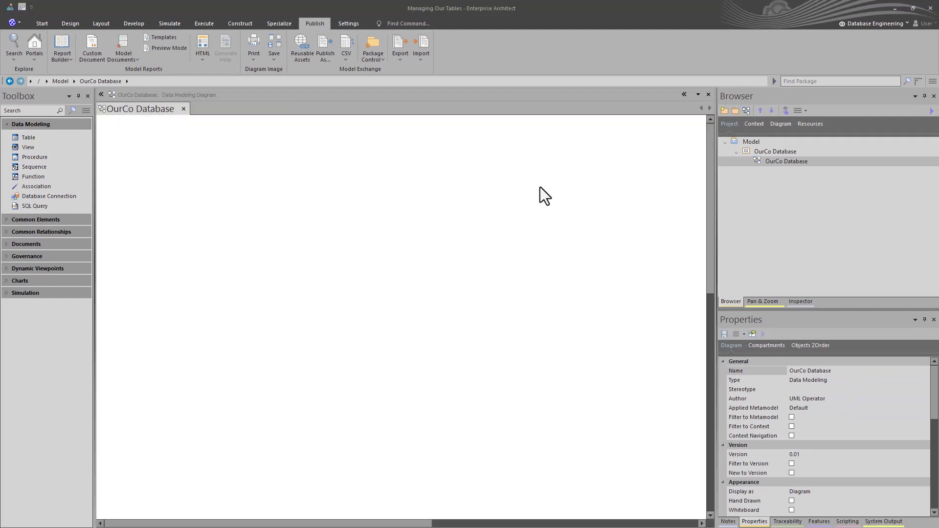
Select the OurCo Database package and open the Database Builder for it
left_click(766, 154)
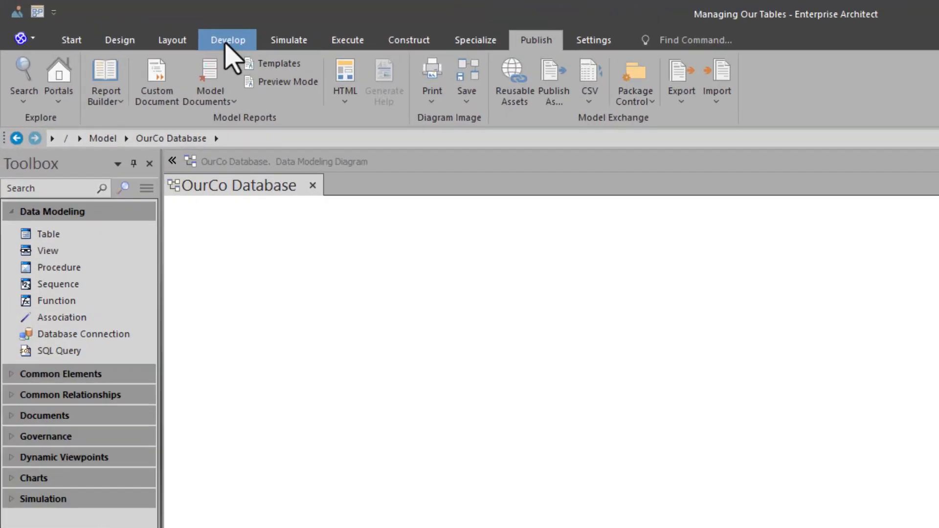
left_click(226, 43)
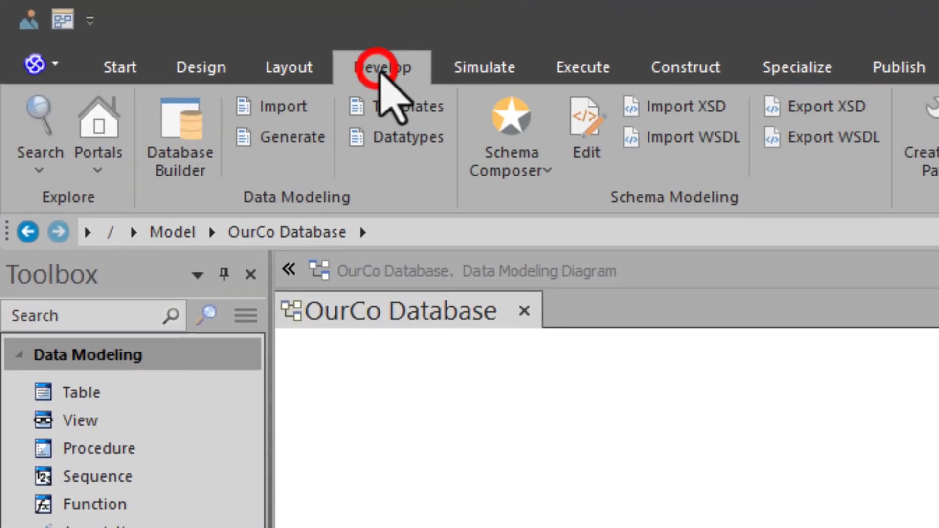
left_click(112, 92)
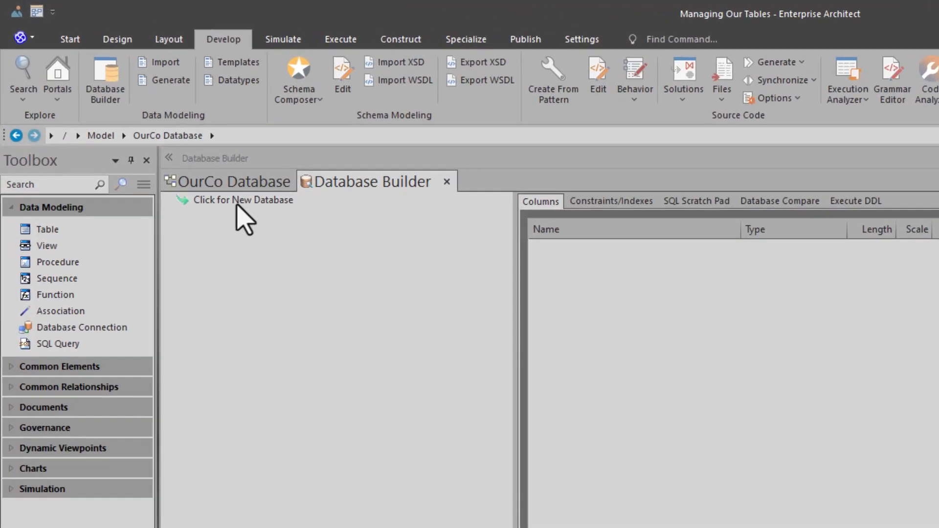
Add a new database to the OurCo Database package from the starter template SQL Server Model Structure
left_click(237, 205)
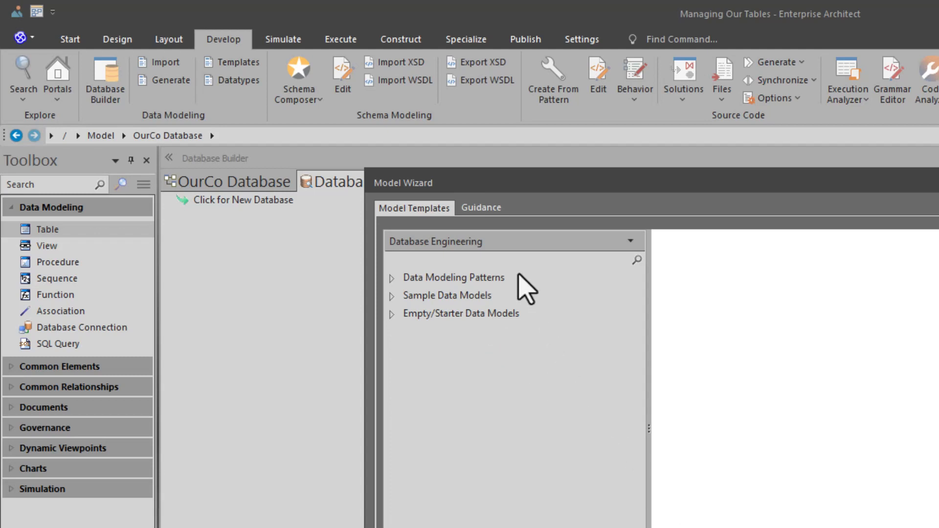
left_click(445, 313)
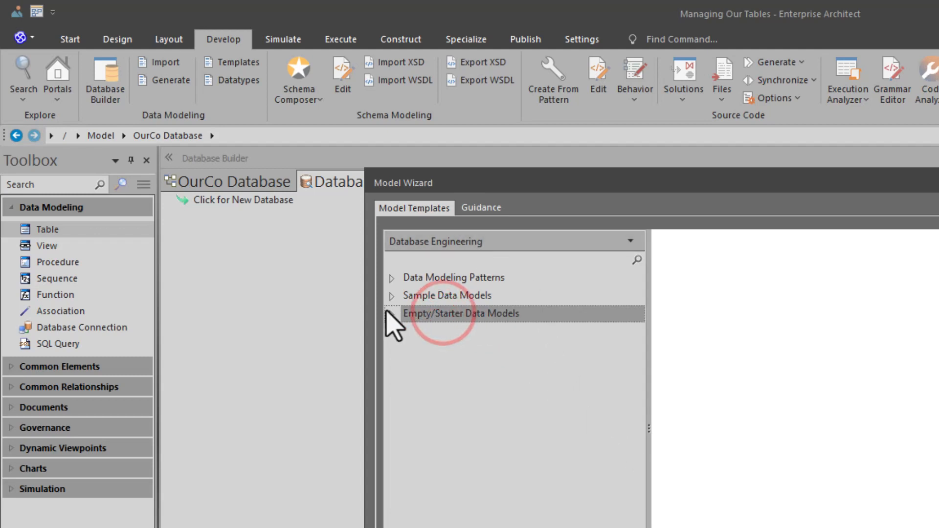
left_click(386, 314)
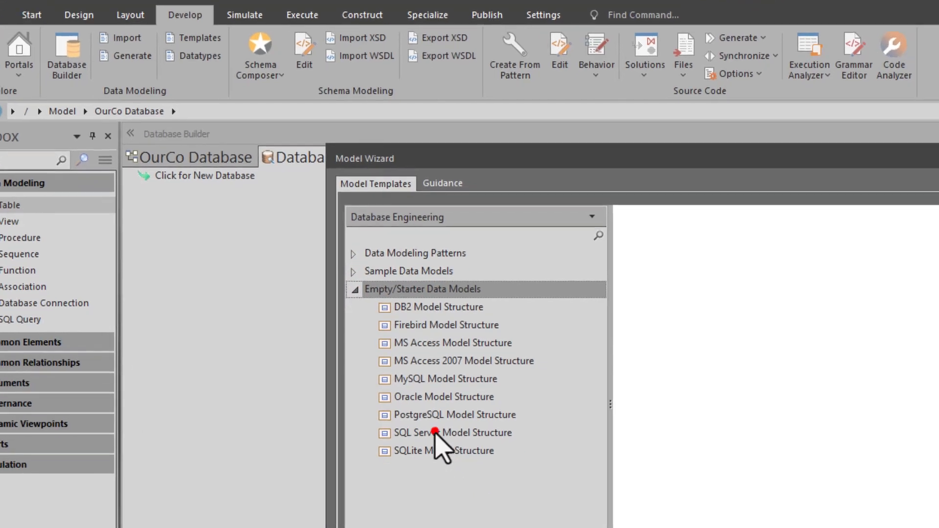
left_click(473, 457)
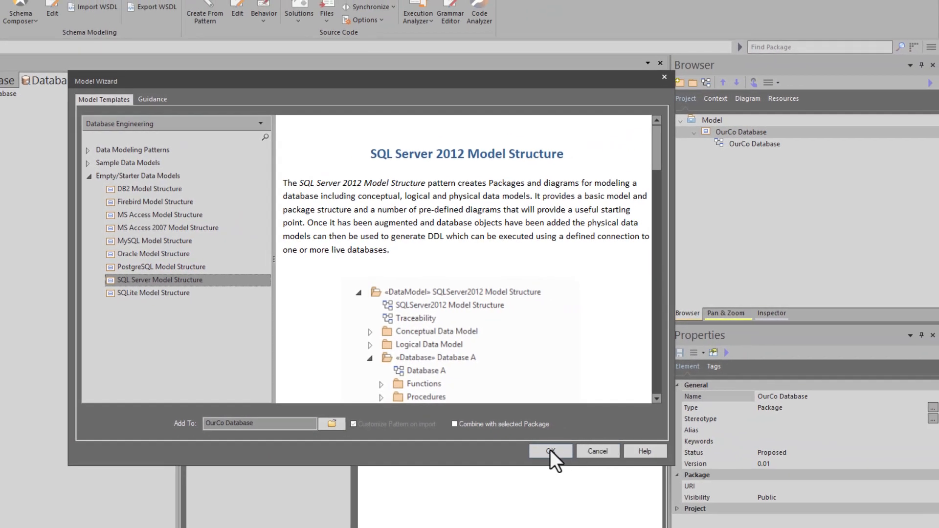
left_click(681, 502)
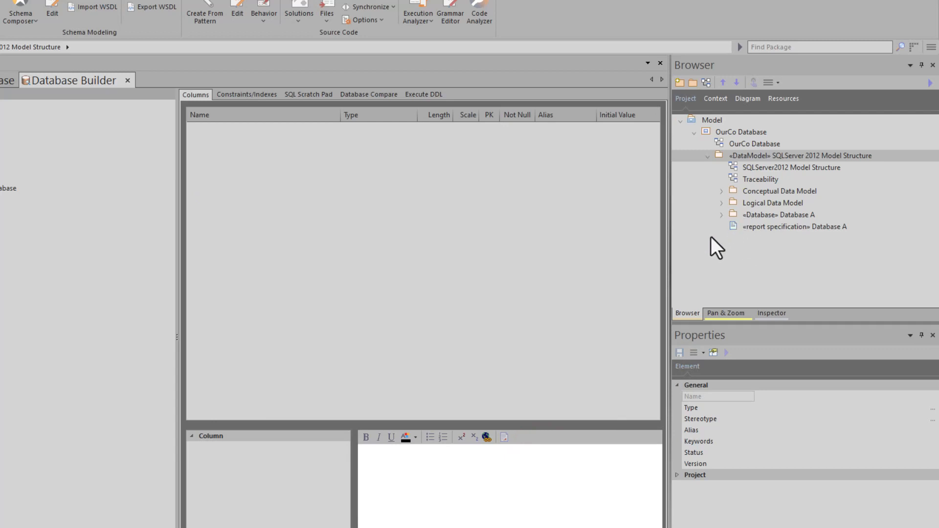
Examine the object folders of Database A, from Tables to Queries, and expand its Connections folder
left_click(35, 119)
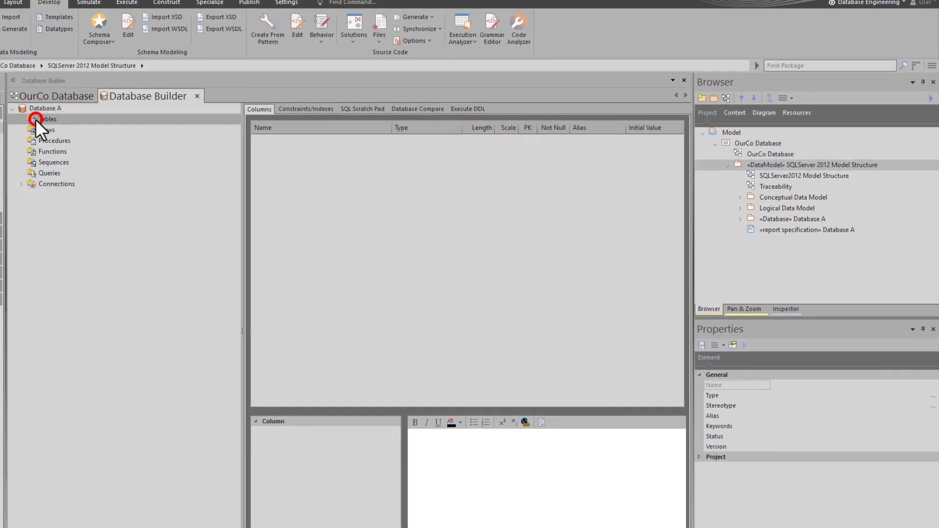
left_click(39, 110)
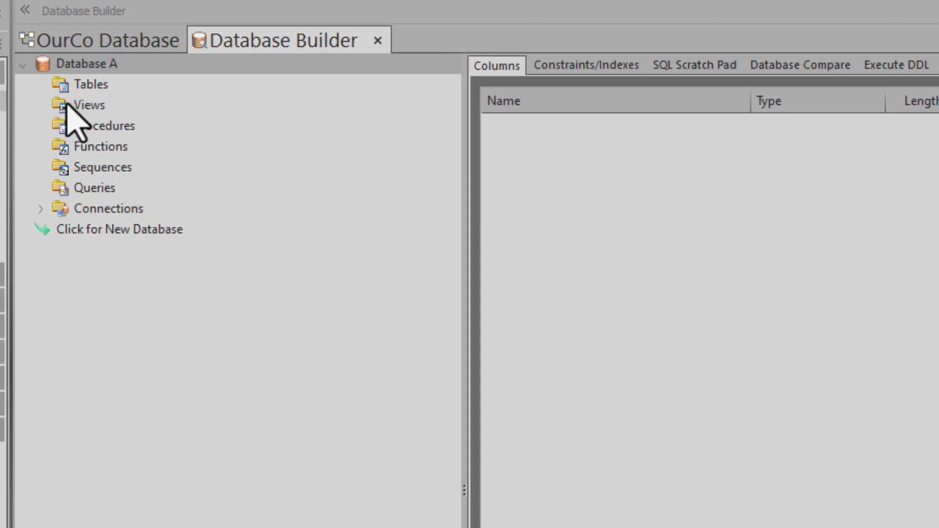
left_click(68, 104)
left_click(78, 126)
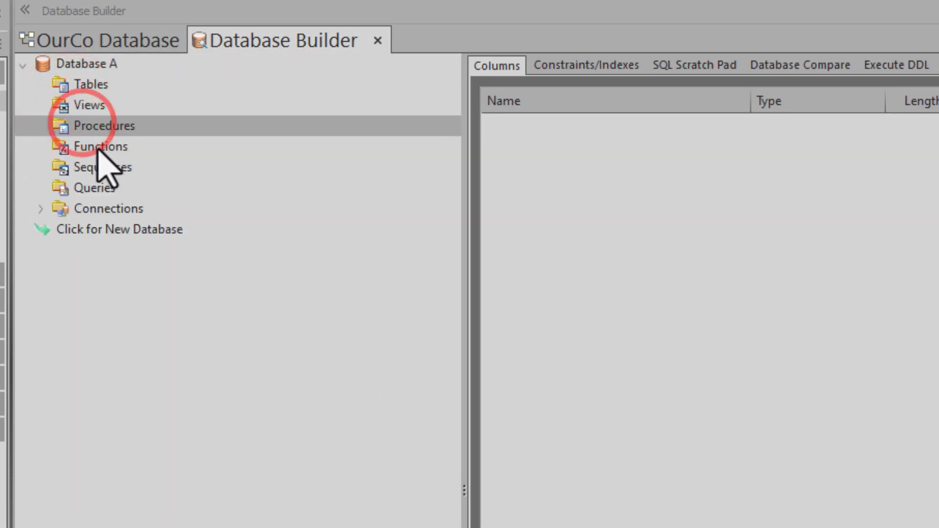
left_click(104, 148)
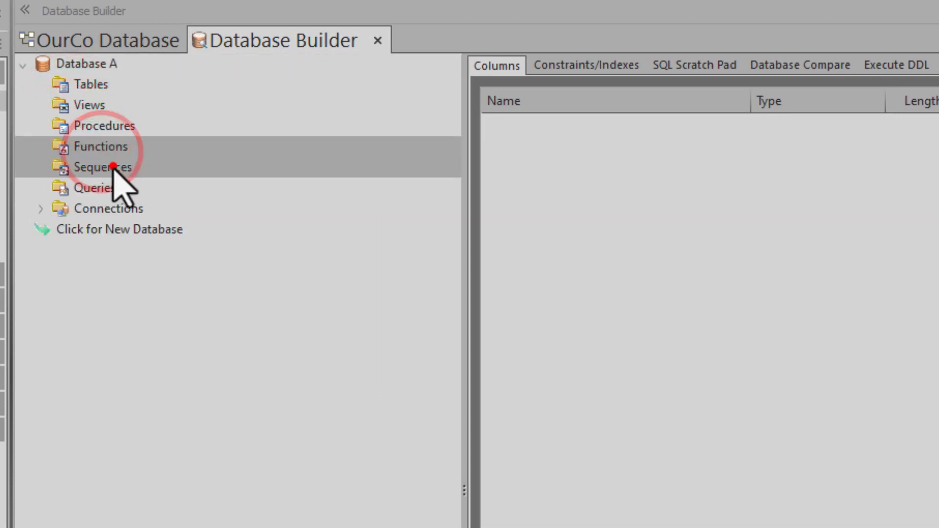
left_click(113, 167)
left_click(117, 188)
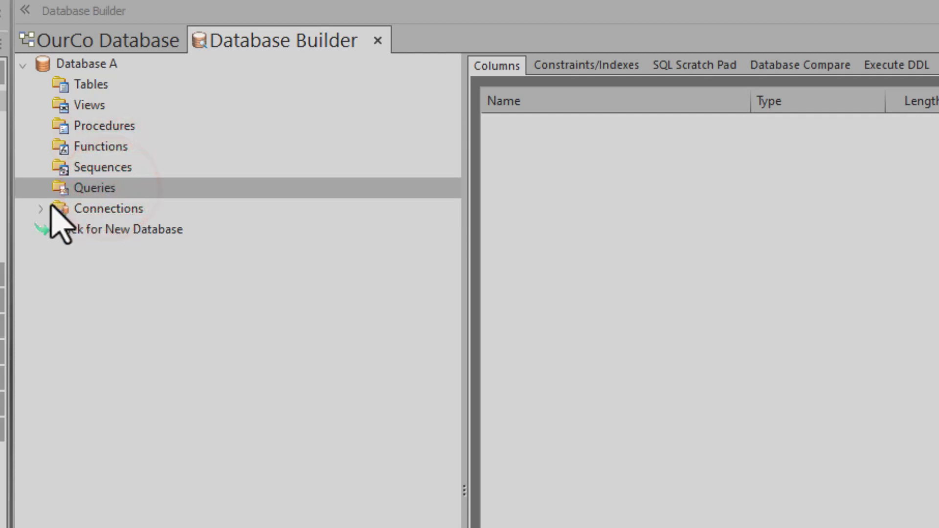
left_click(35, 205)
left_click(36, 207)
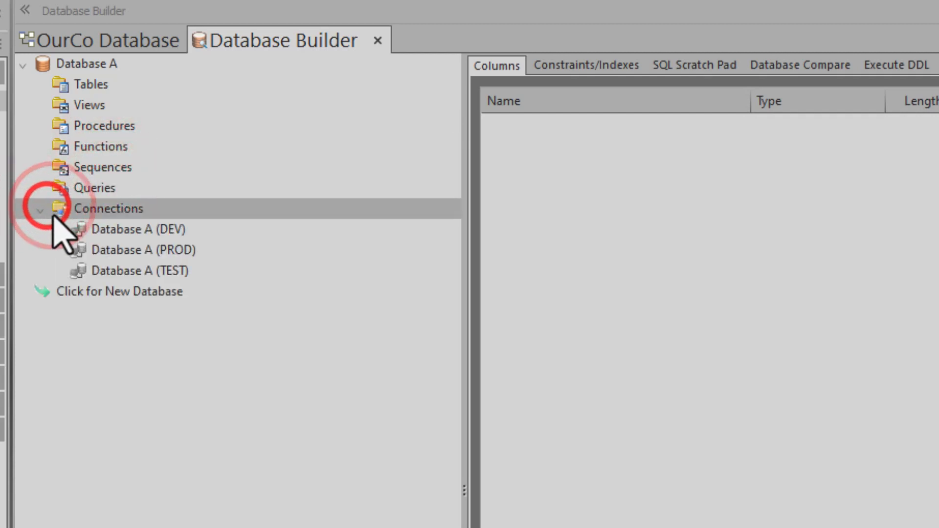
Look over the DEV, TEST and PROD connections and set up Database A (DEV) as a Direct Native connection
left_click(122, 232)
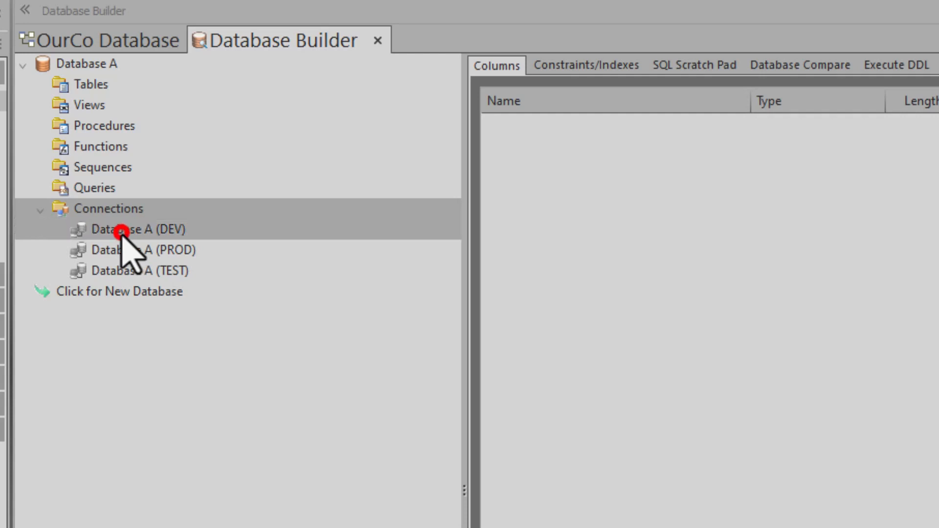
left_click(122, 271)
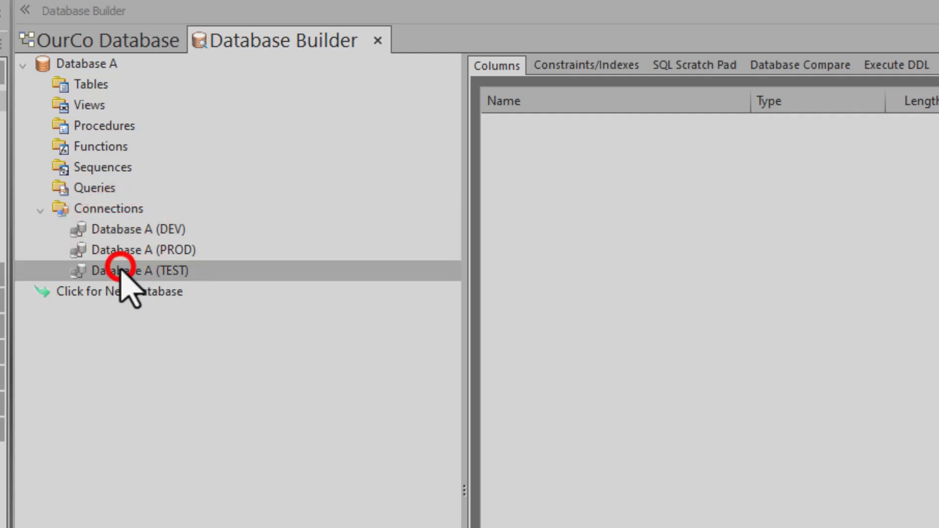
left_click(119, 242)
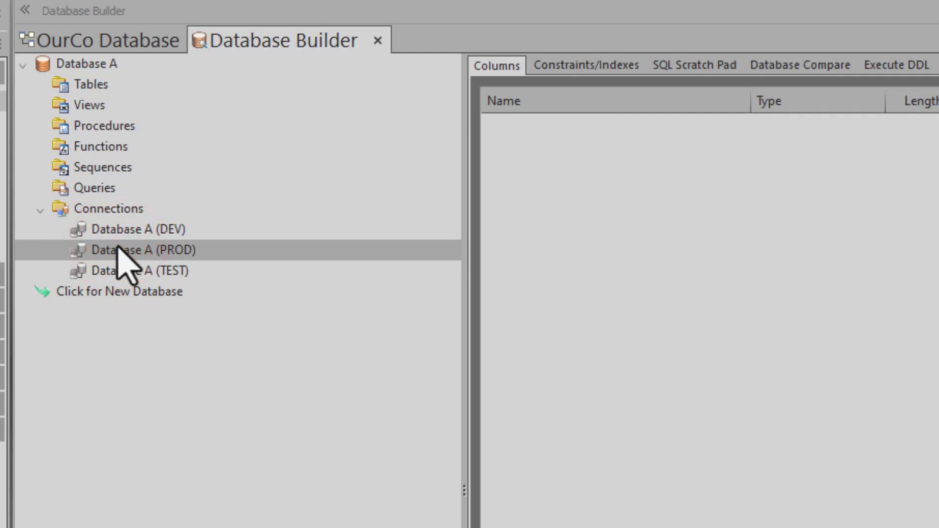
left_click(118, 229)
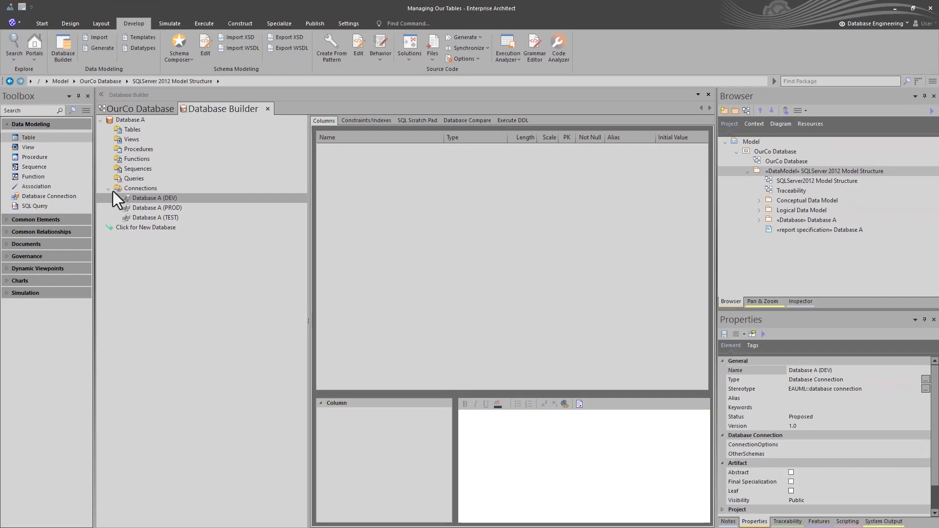
double_click(149, 197)
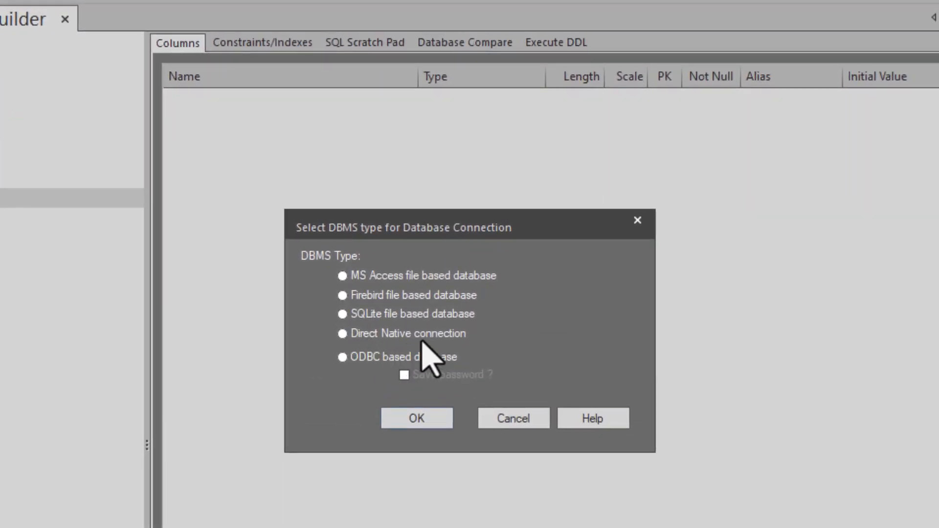
left_click(386, 334)
left_click(420, 398)
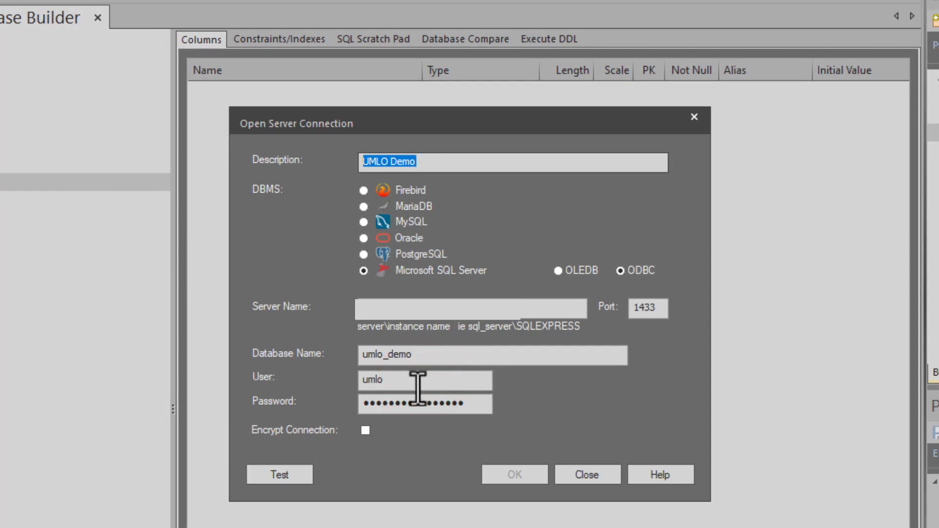
Set the connection's database name to OurCo, test the connection and save it
double_click(427, 355)
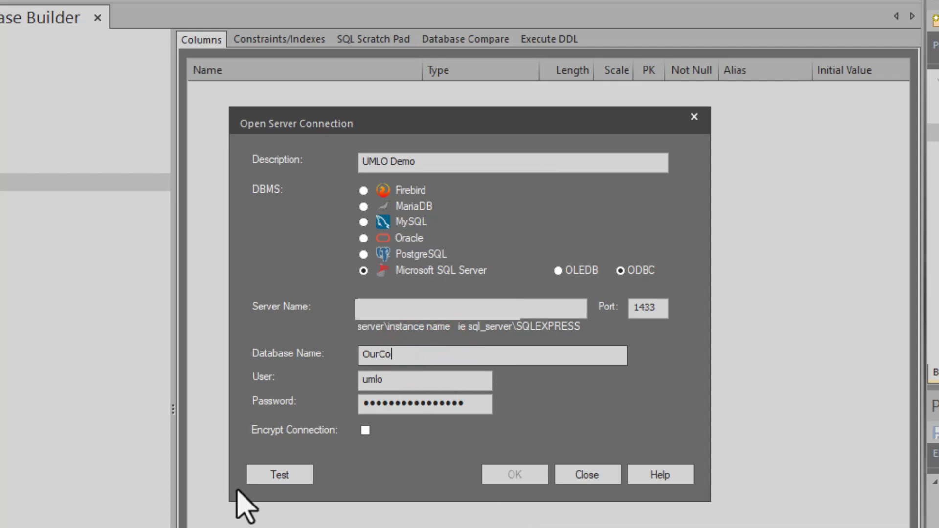
left_click(268, 477)
left_click(553, 365)
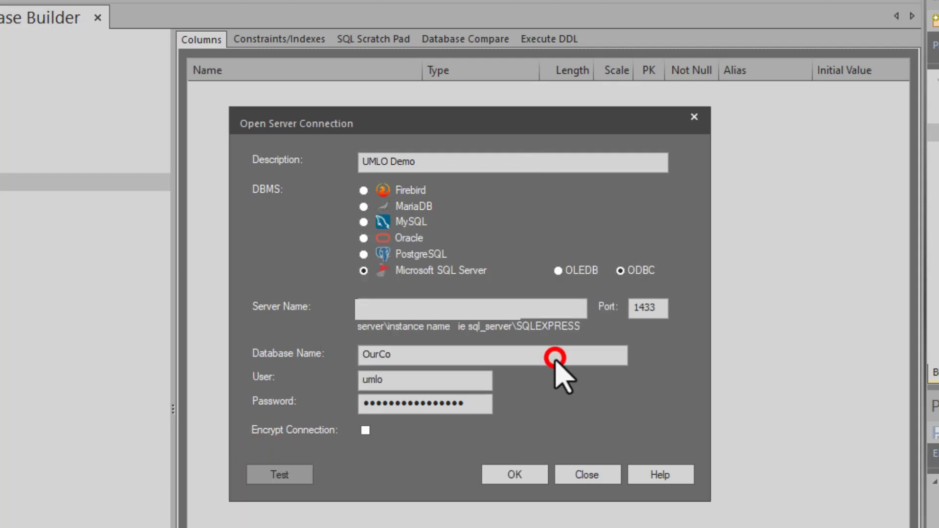
left_click(518, 470)
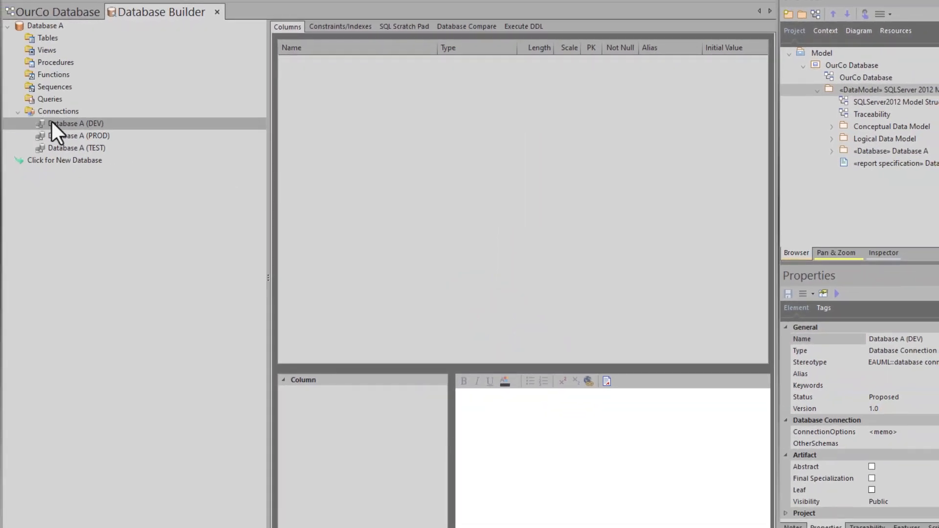
Refresh all data models and review the connection properties of Database A (DEV)
left_click(54, 123)
key("Escape")
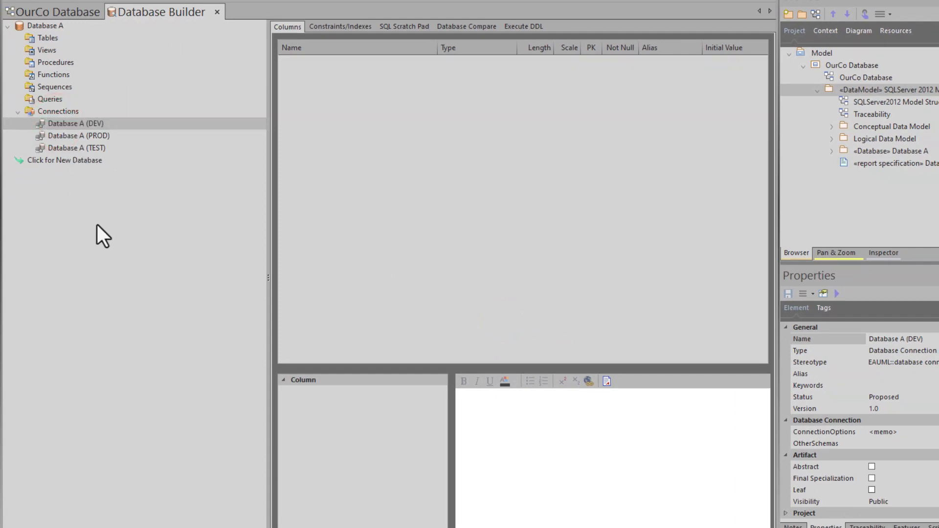
right_click(101, 226)
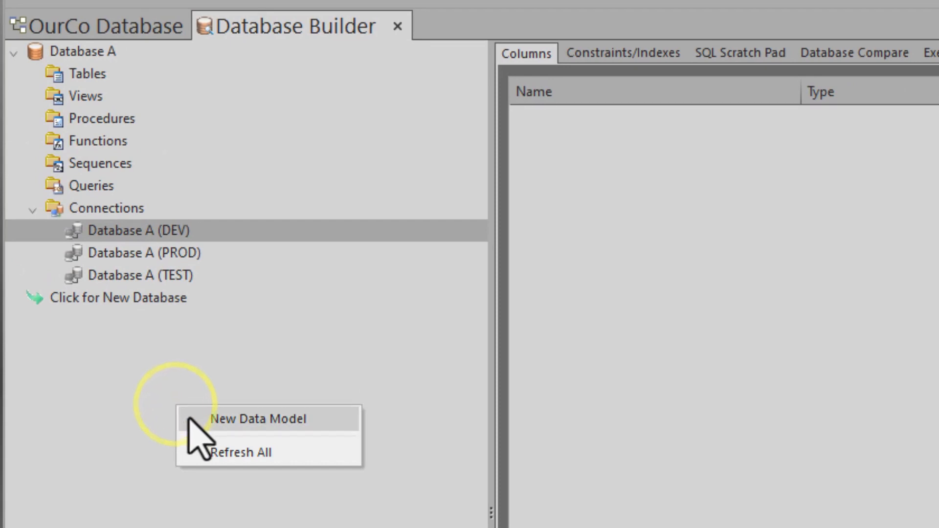
left_click(252, 454)
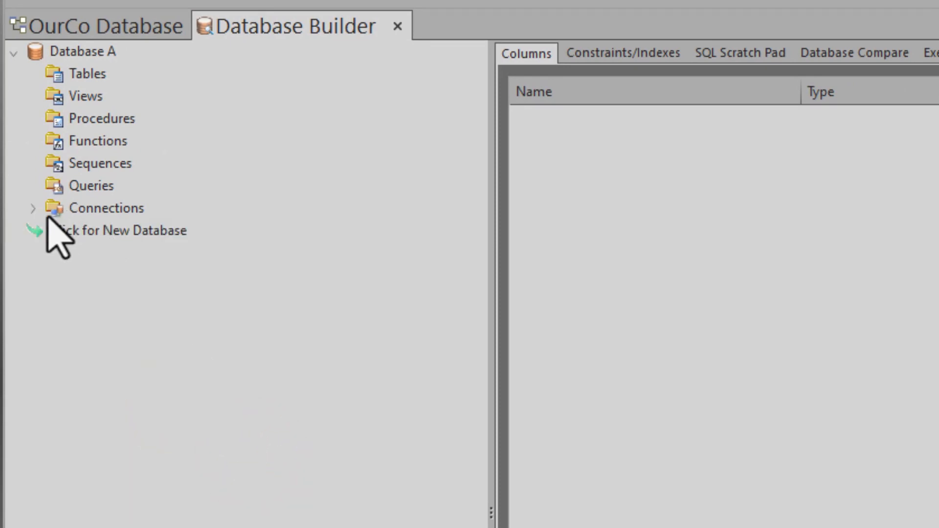
left_click(32, 209)
left_click(99, 230)
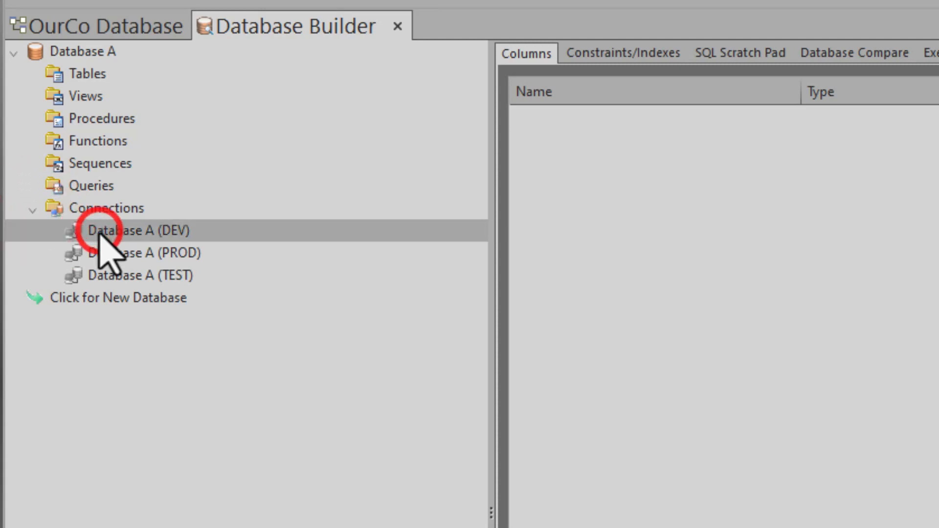
double_click(100, 232)
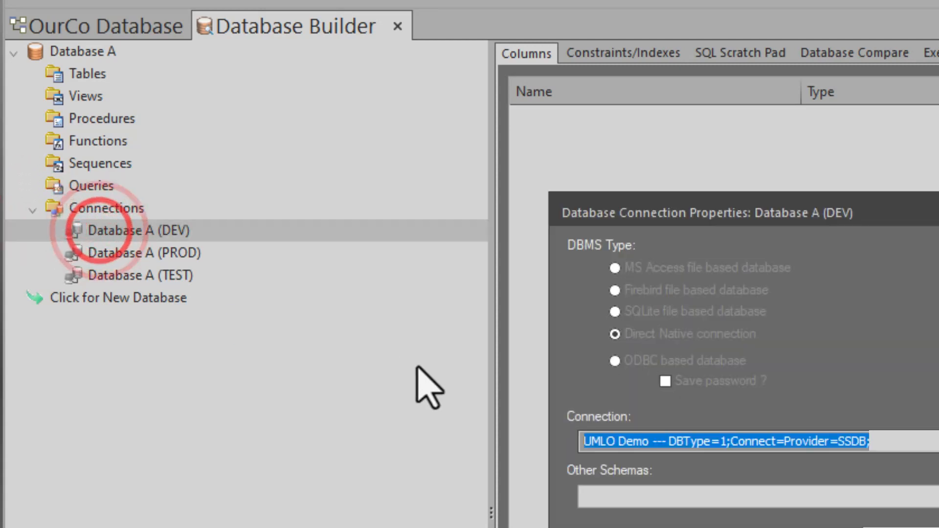
left_click(911, 527)
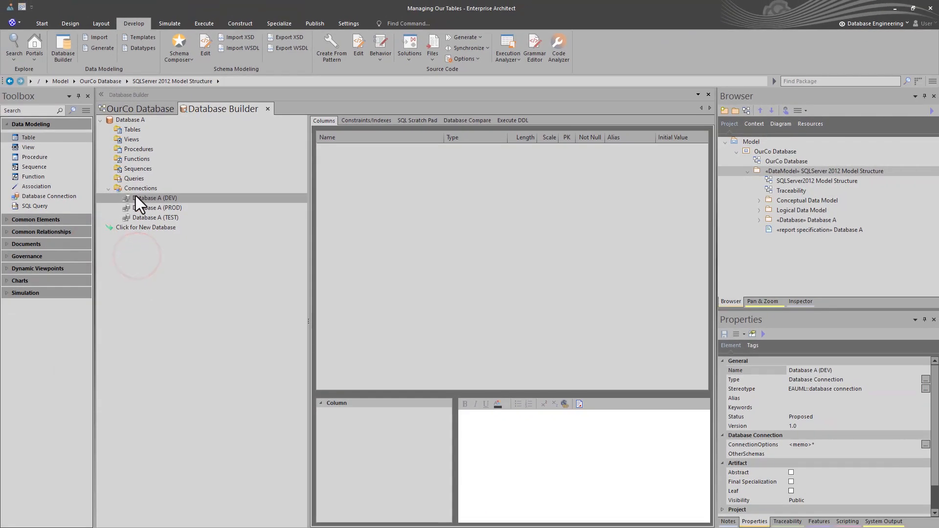
Expand the Conceptual Data Model, Logical Data Model and Database A packages in the project structure
left_click(759, 201)
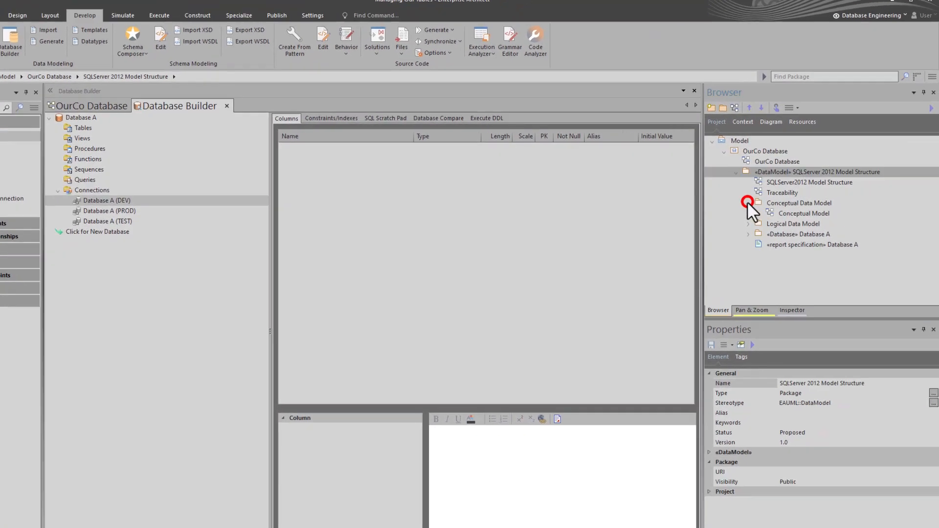
left_click(760, 219)
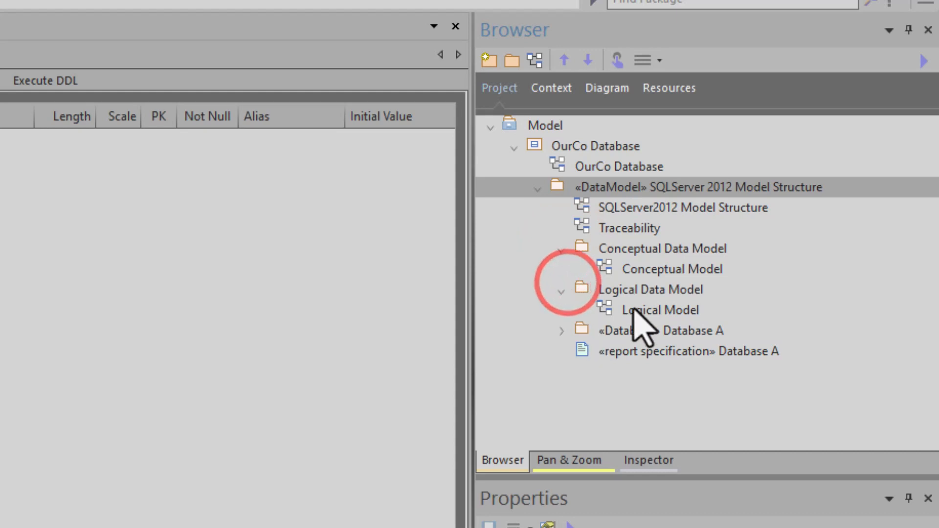
left_click(562, 331)
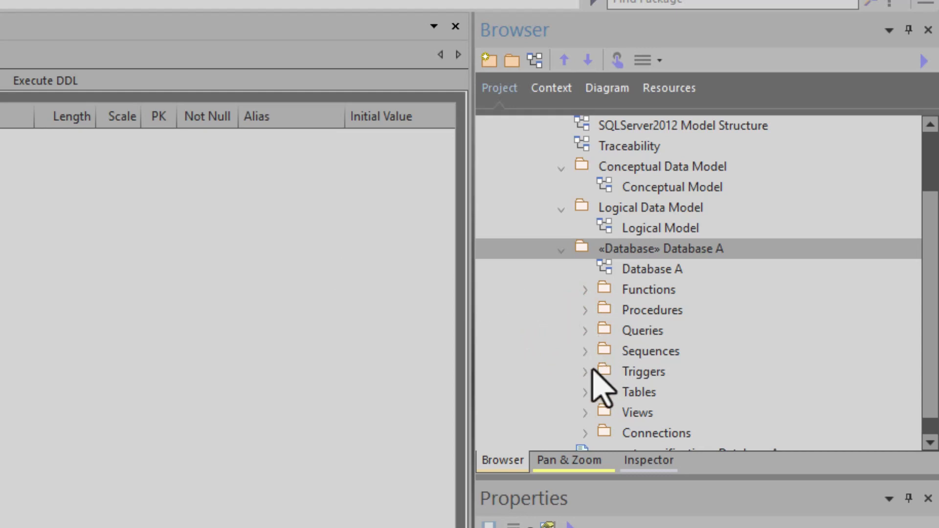
Expand the Tables package under Database A and open its Tables diagram
left_click(586, 390)
left_click(618, 389)
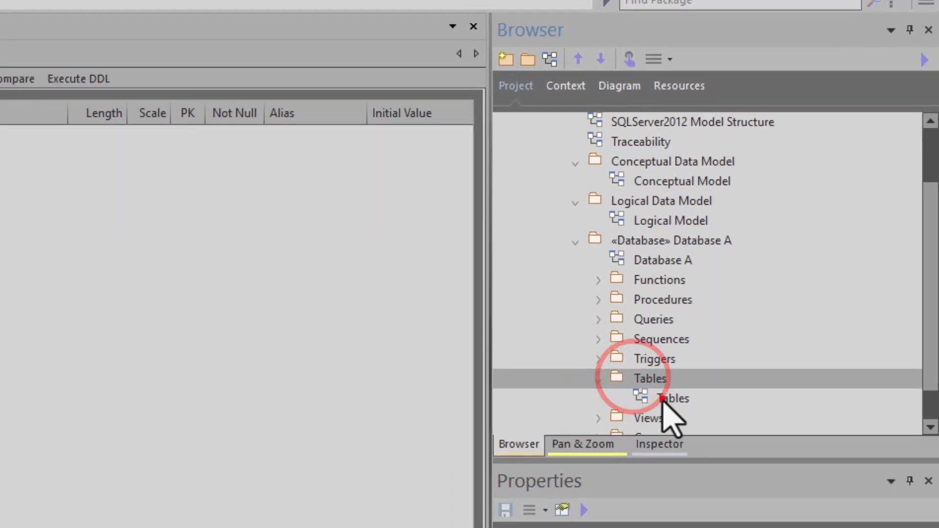
double_click(661, 400)
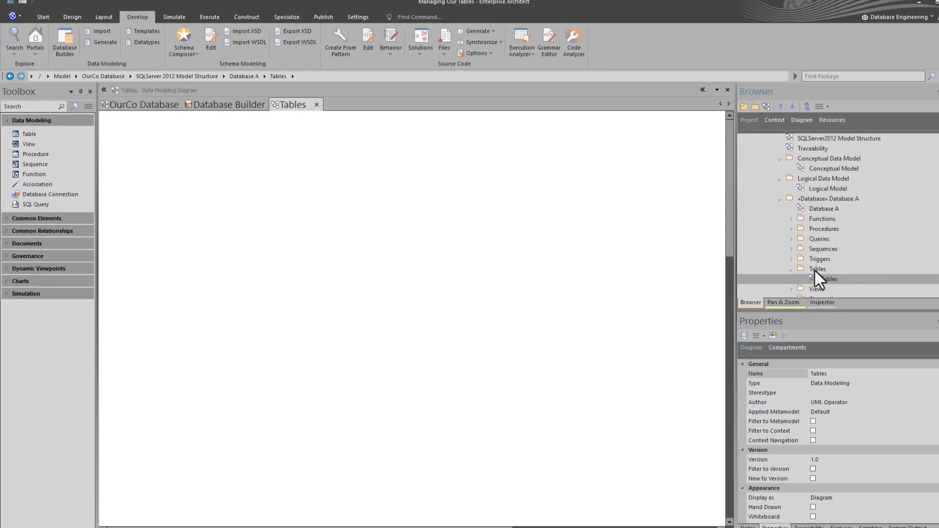
left_click(797, 269)
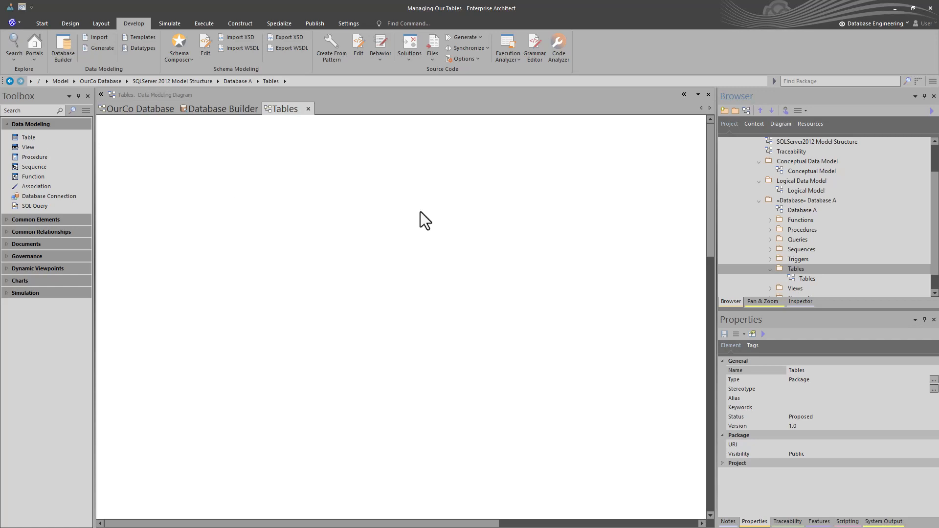
left_click(804, 279)
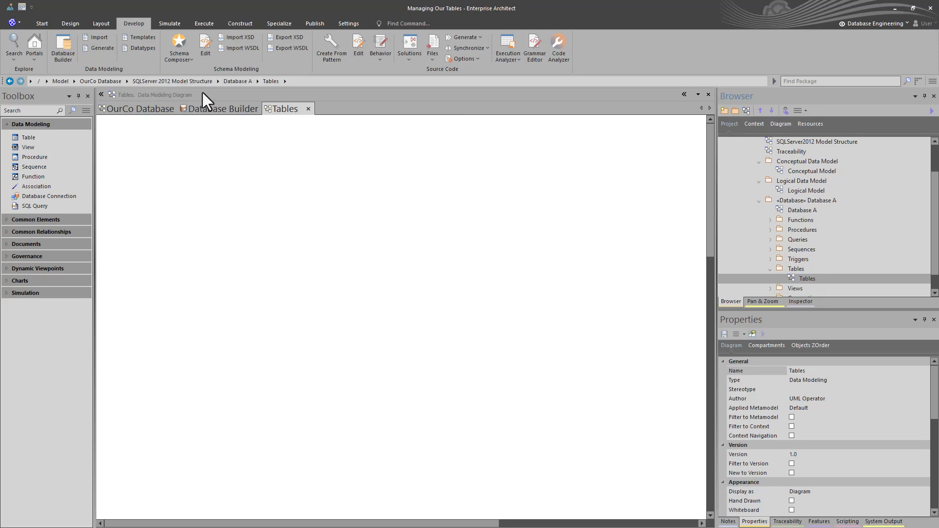
Start a database schema import for the Database A diagram and connect it to the OurCo SQL Server database natively, testing the connection
left_click(105, 37)
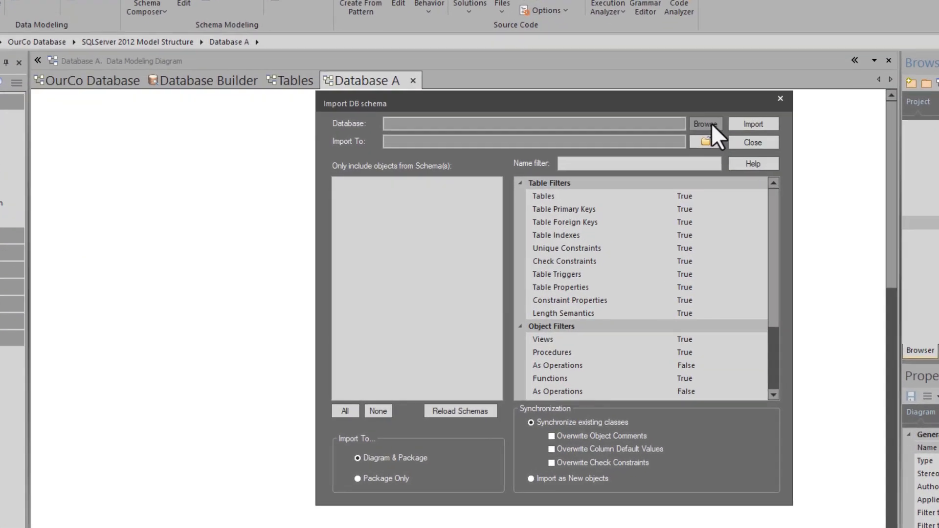
left_click(722, 158)
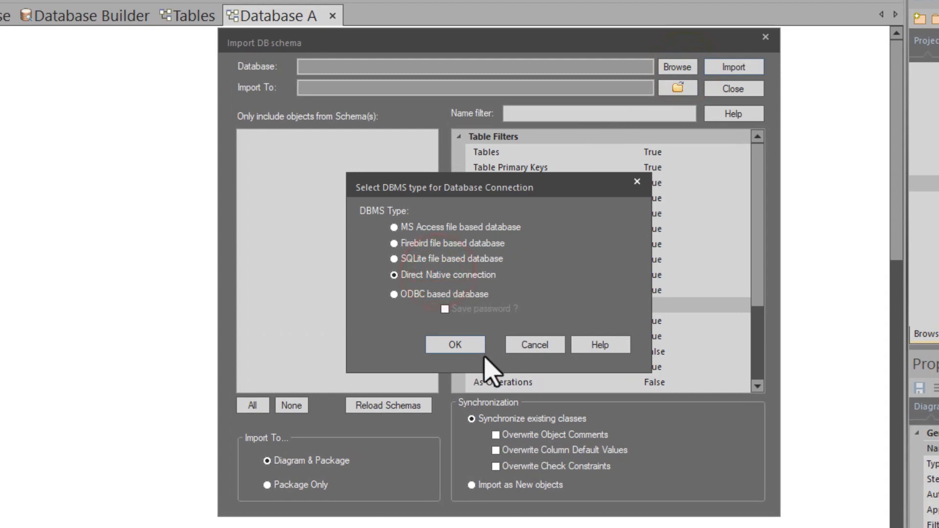
left_click(471, 345)
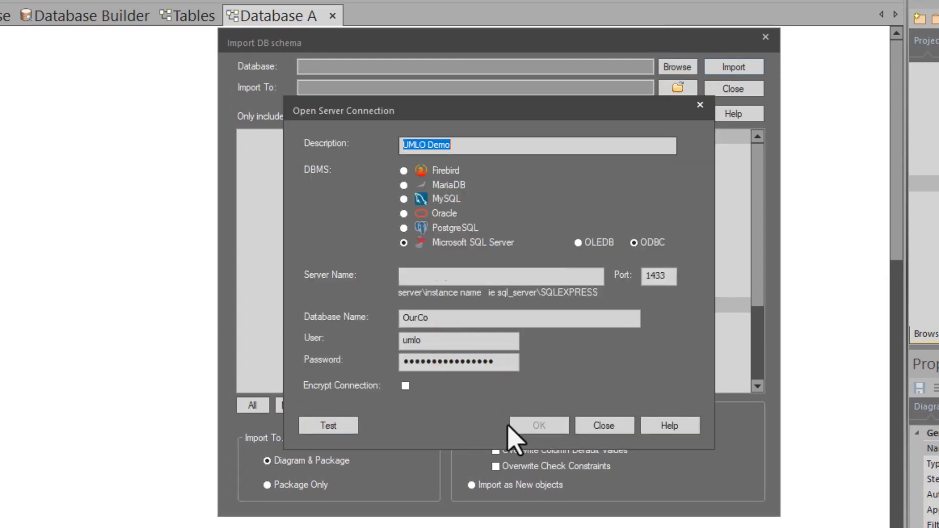
left_click(348, 427)
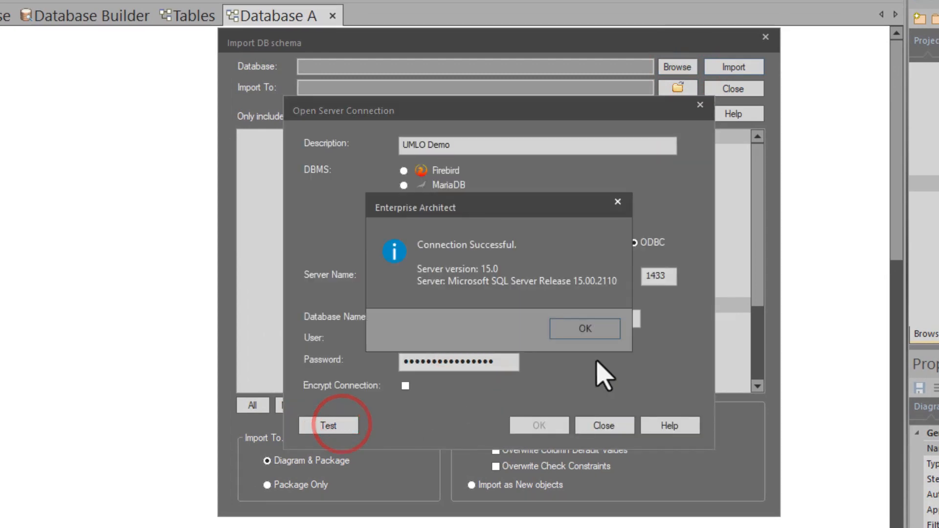
left_click(584, 325)
left_click(543, 424)
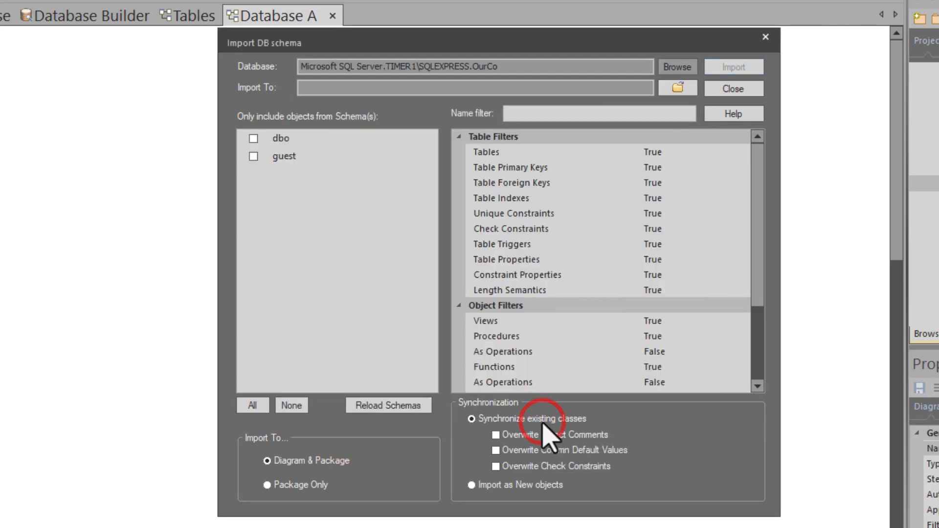
Limit the schema import to dbo and choose Database A's Tables package as the import destination
left_click(253, 139)
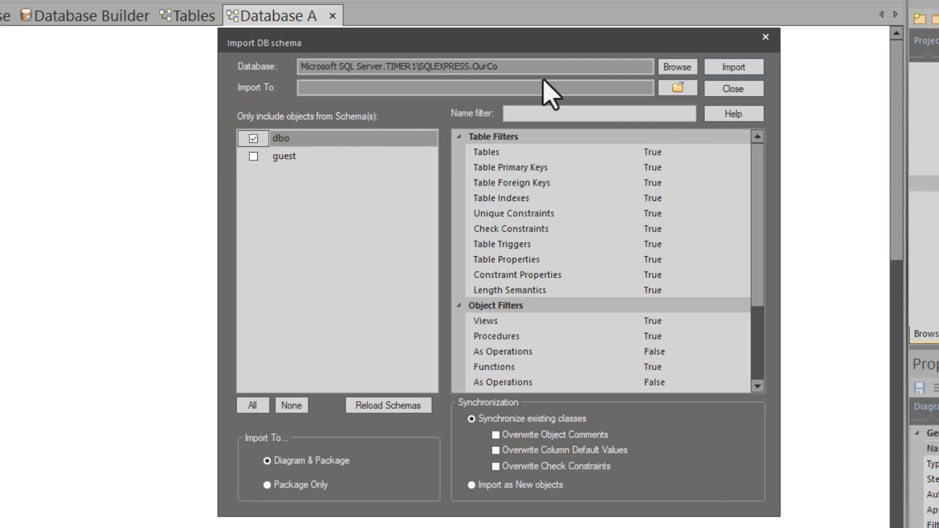
left_click(675, 89)
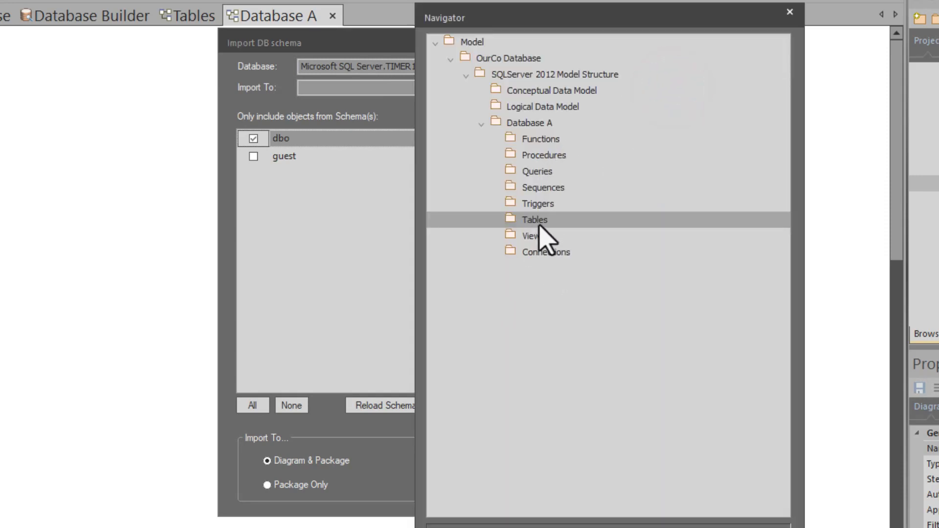
left_click(667, 499)
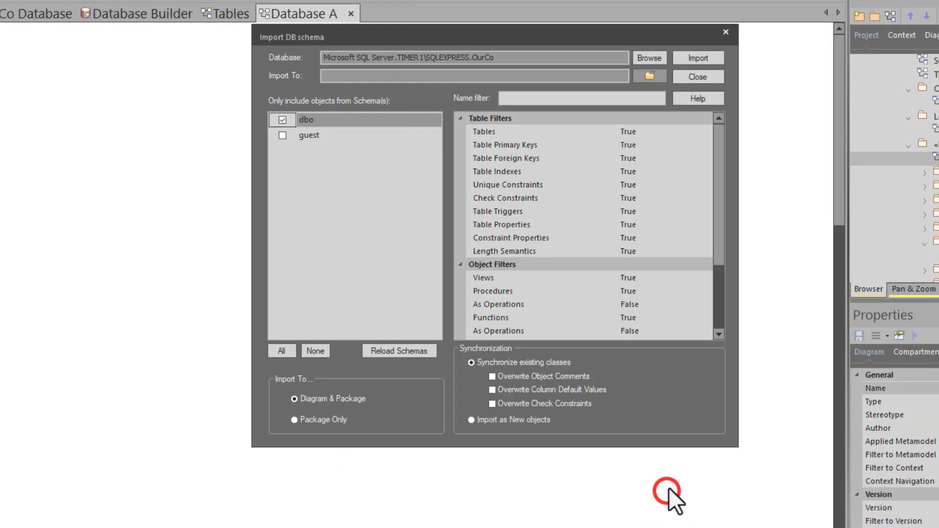
Start the import and select the tables tbl_CartItem, tbl_Order and tbl_ShoppingCart and the view OrderTableTest
left_click(693, 58)
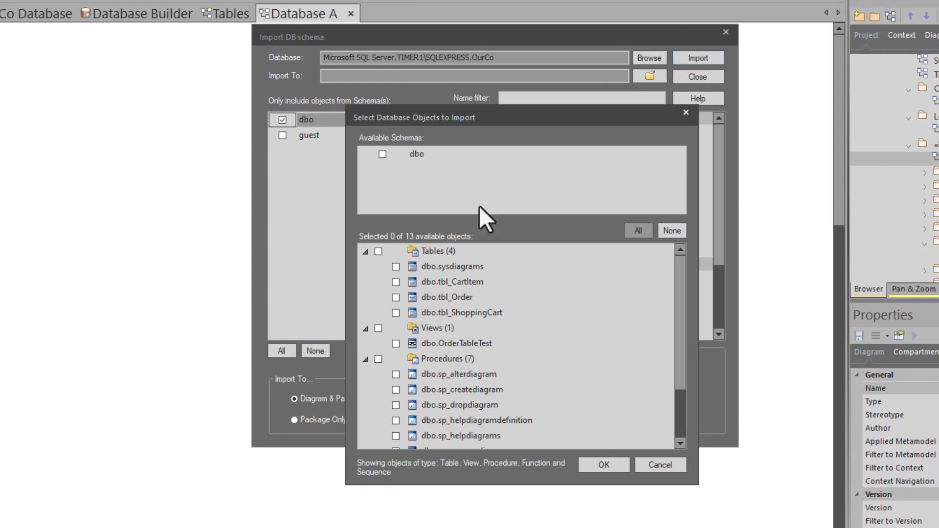
scroll(429, 288, "down", 2)
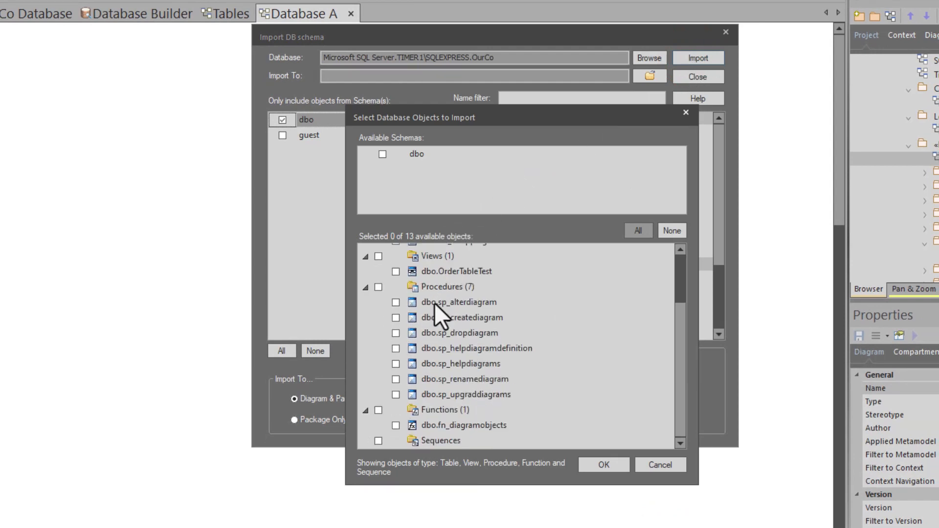
scroll(436, 304, "up", 2)
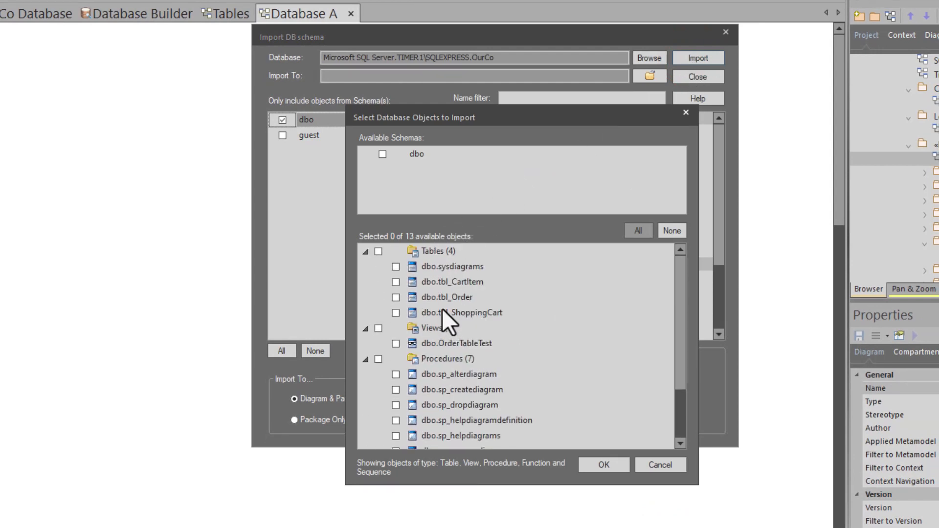
left_click(395, 283)
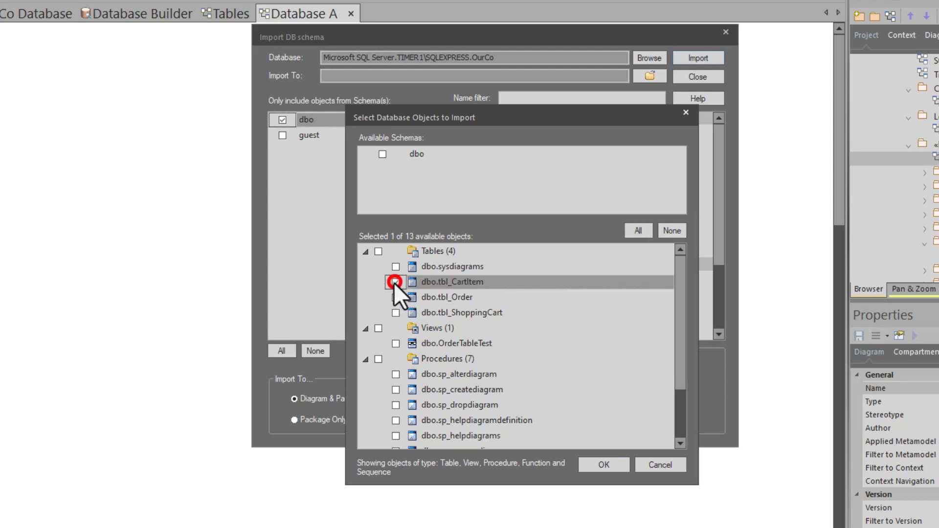
left_click(396, 297)
left_click(396, 313)
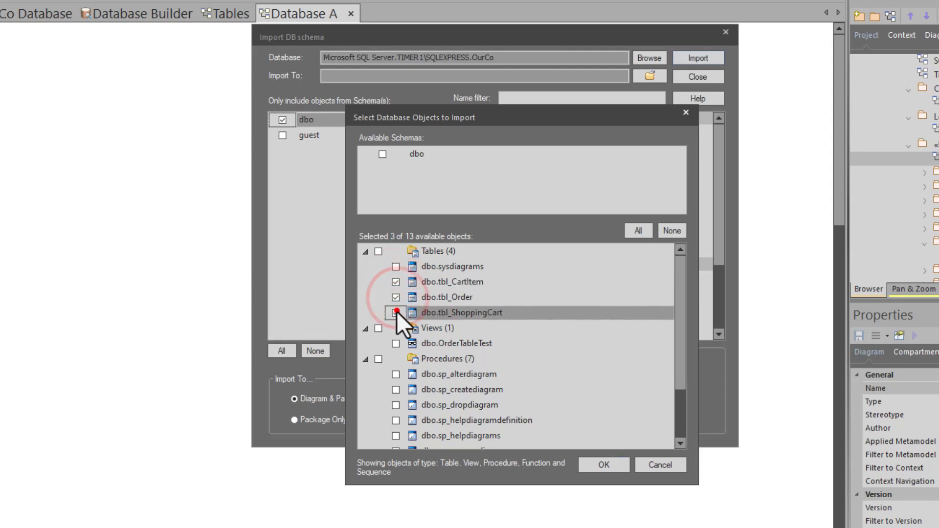
left_click(395, 345)
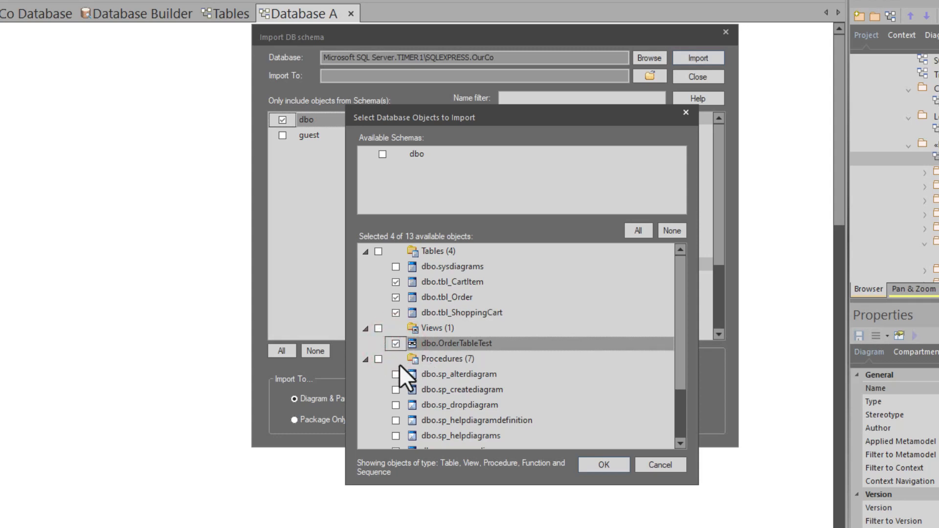
Also include all procedures and the function fn_diagramobjects, run the import, and close the schema import dialog
scroll(399, 365, "down", 1)
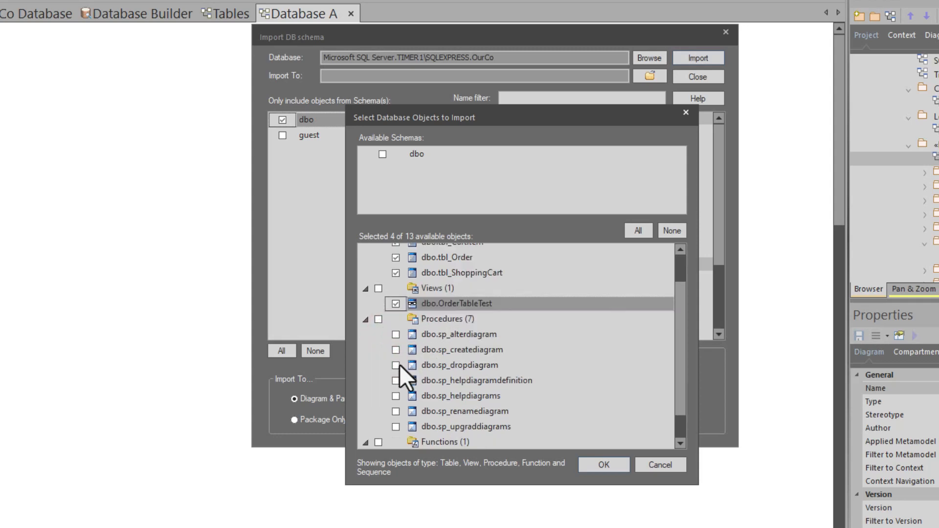
left_click(378, 319)
scroll(424, 363, "down", 1)
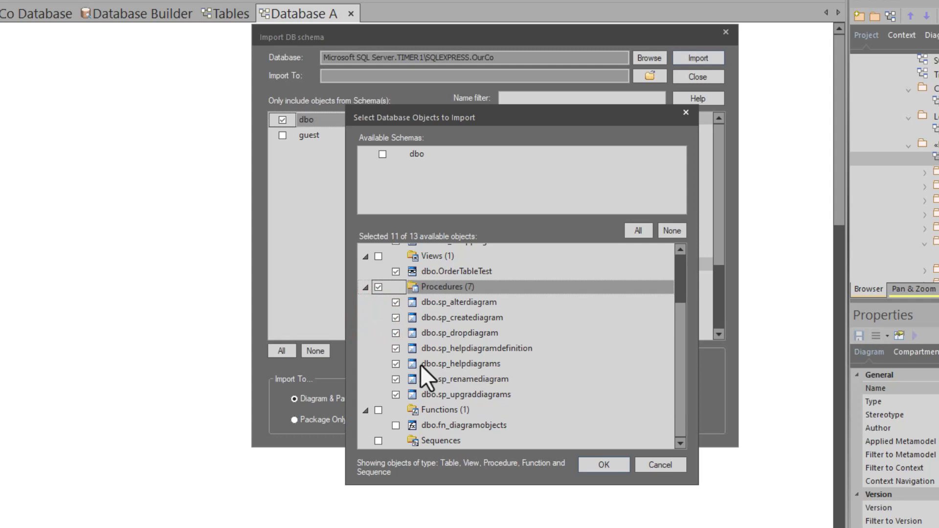
left_click(396, 426)
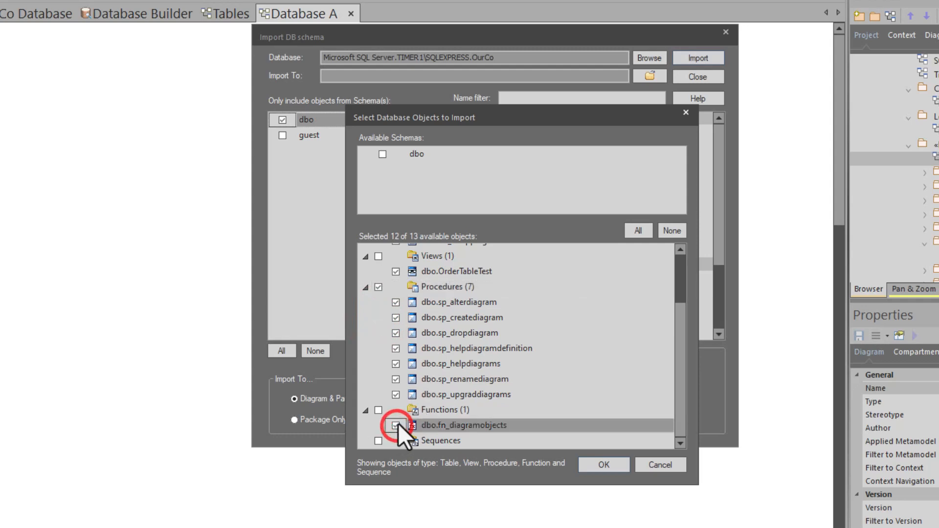
scroll(448, 352, "up", 2)
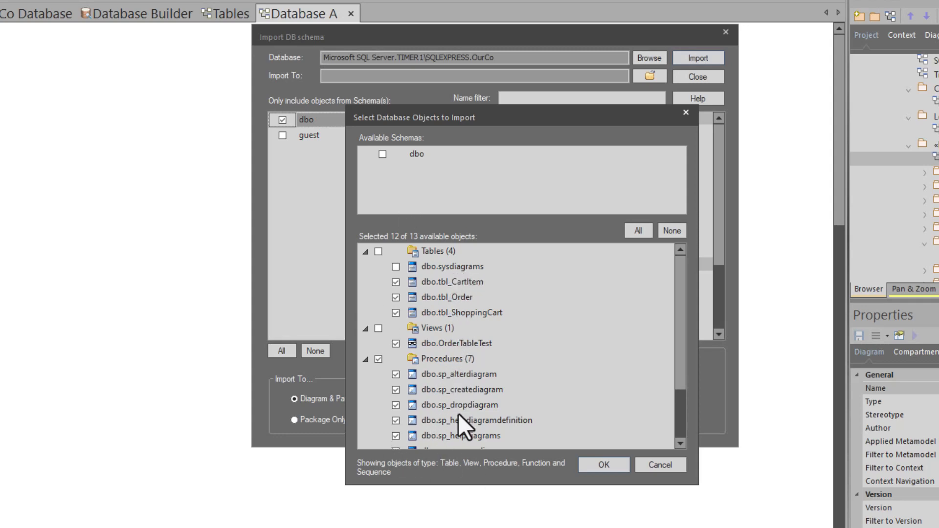
left_click(612, 465)
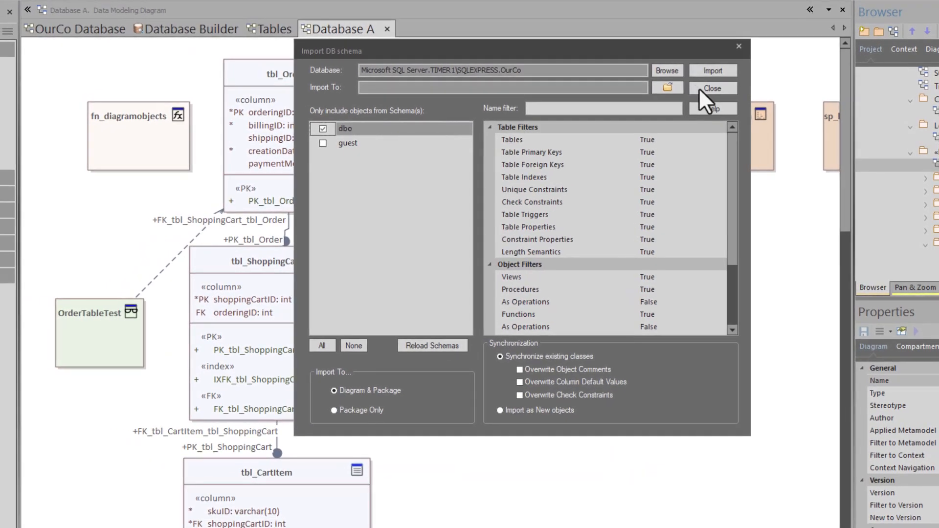
left_click(700, 88)
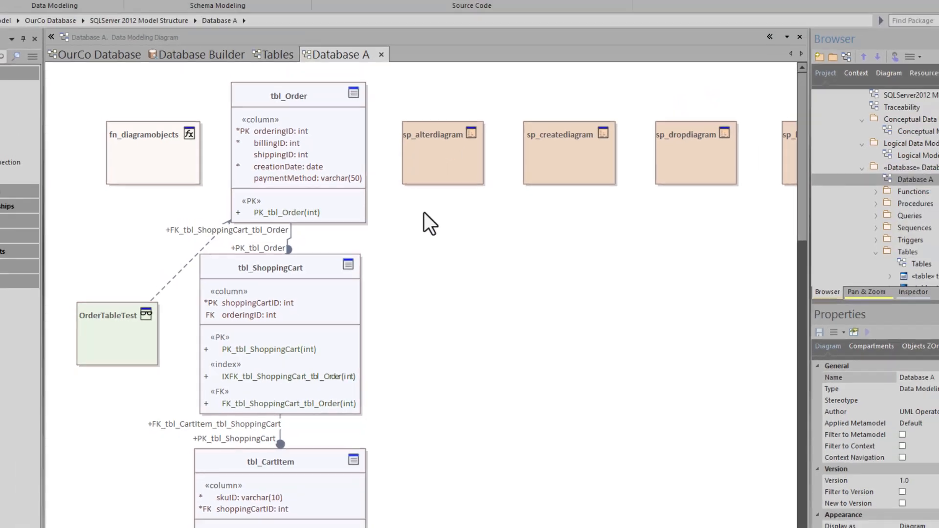
Select all seven procedure elements on the Database A diagram, align them to the left and space them evenly downwards
left_click(431, 164)
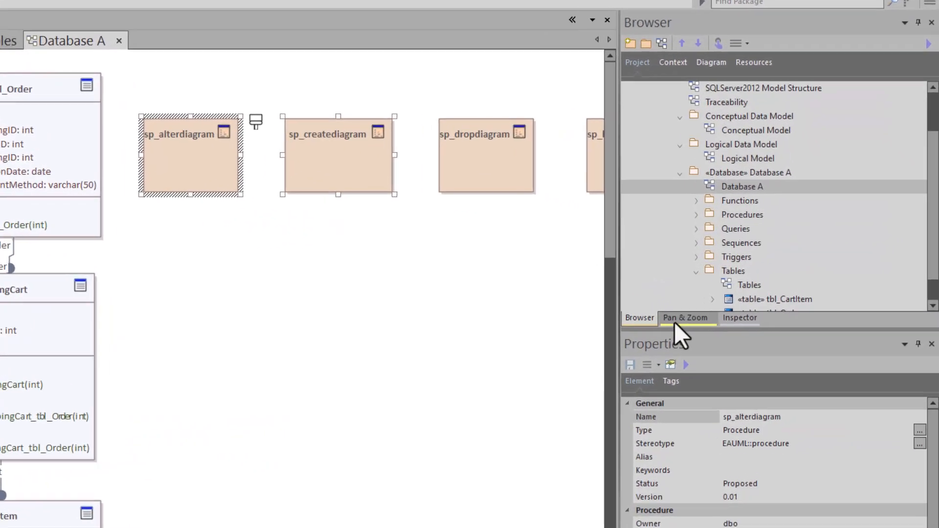
left_click(753, 303)
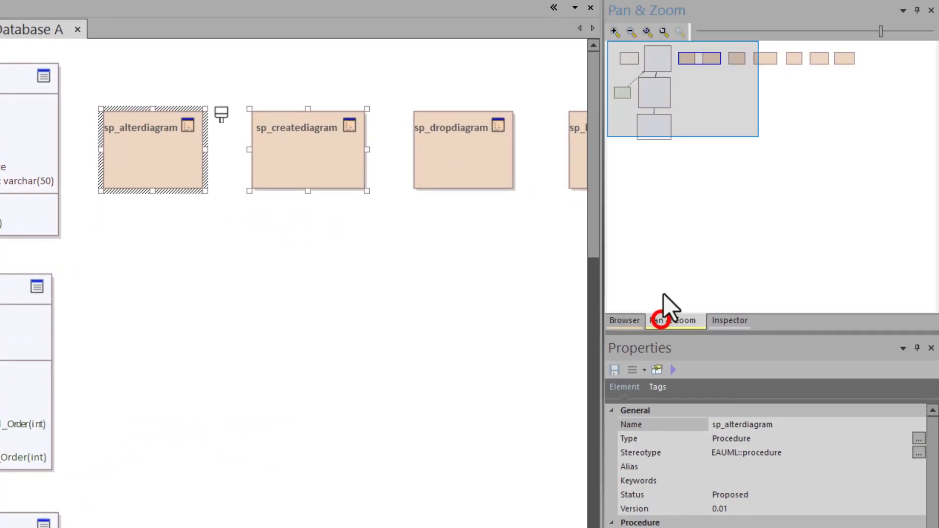
left_click(738, 101)
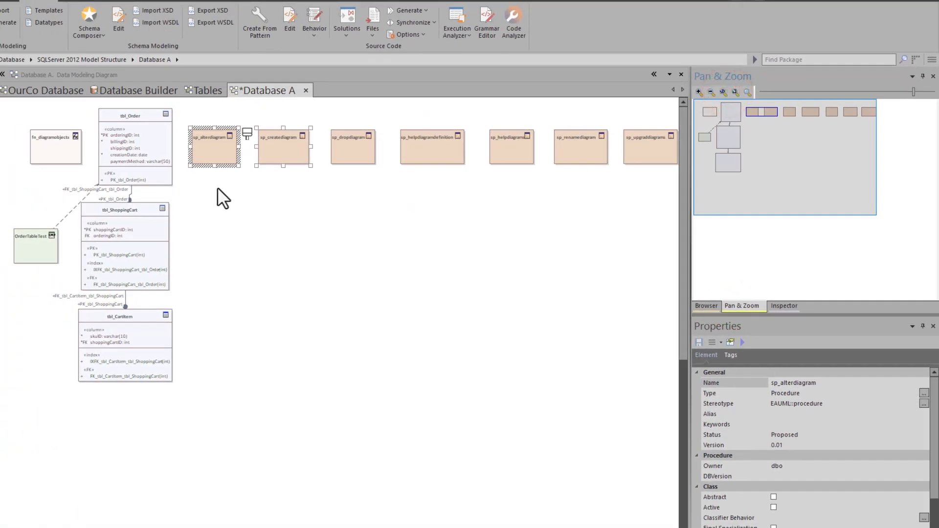
left_click_drag(216, 186, 671, 120)
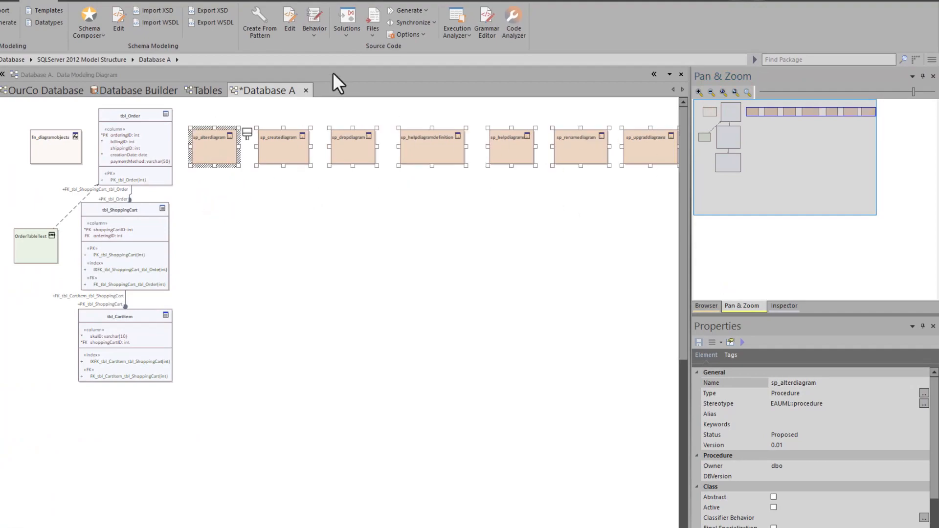
left_click(118, 20)
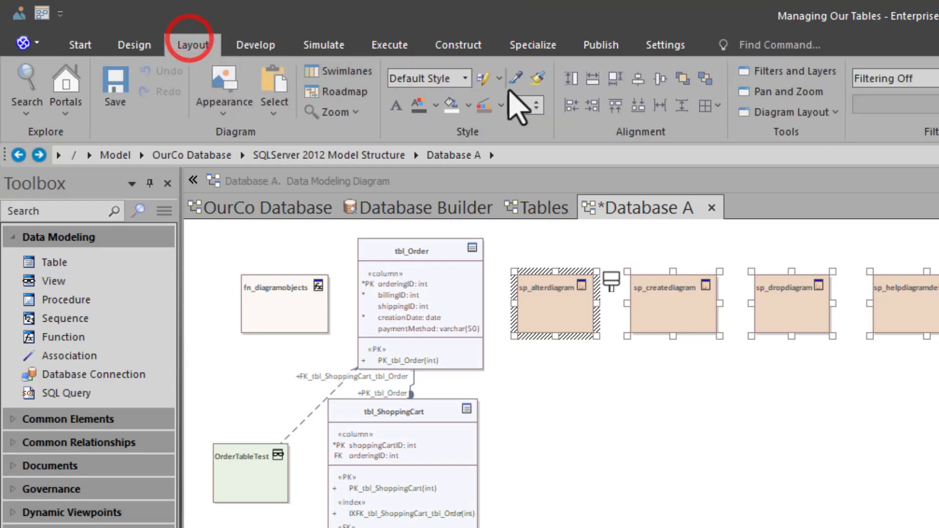
left_click(572, 106)
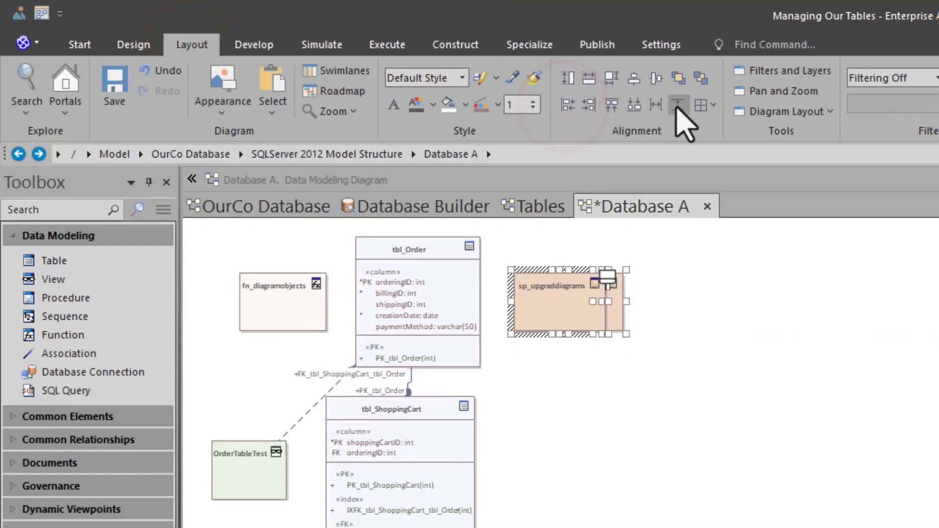
left_click(678, 105)
Give all the stacked procedure elements the same height and width as sp_helpdiagramdefinition, and clear the selection
left_click(558, 289)
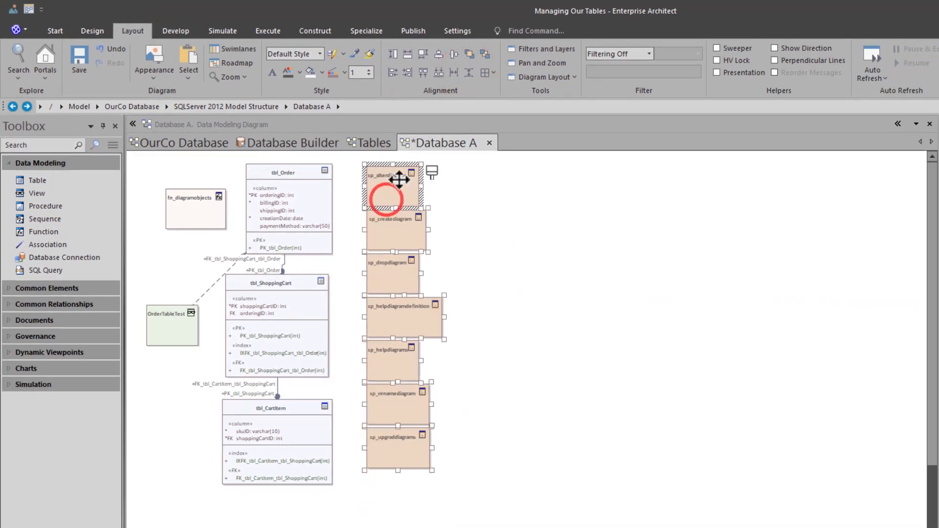
right_click(400, 318)
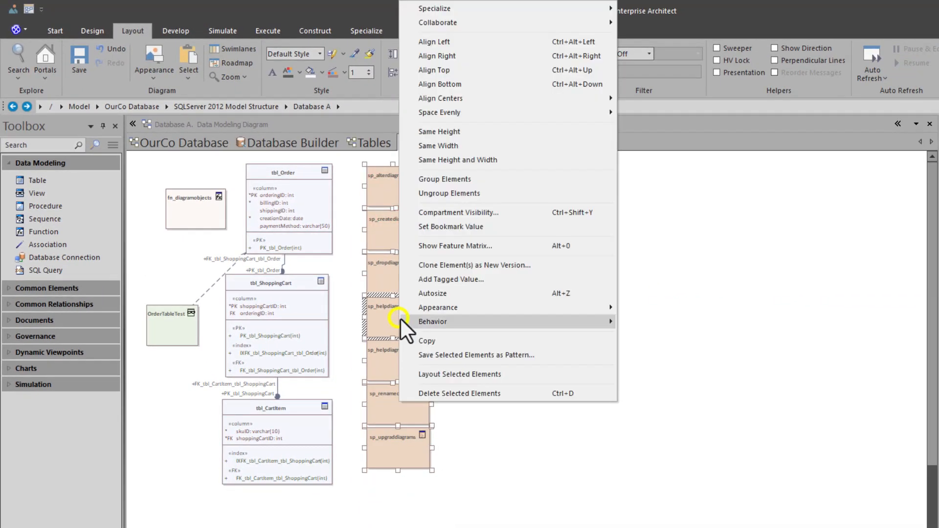
left_click(475, 163)
left_click(485, 328)
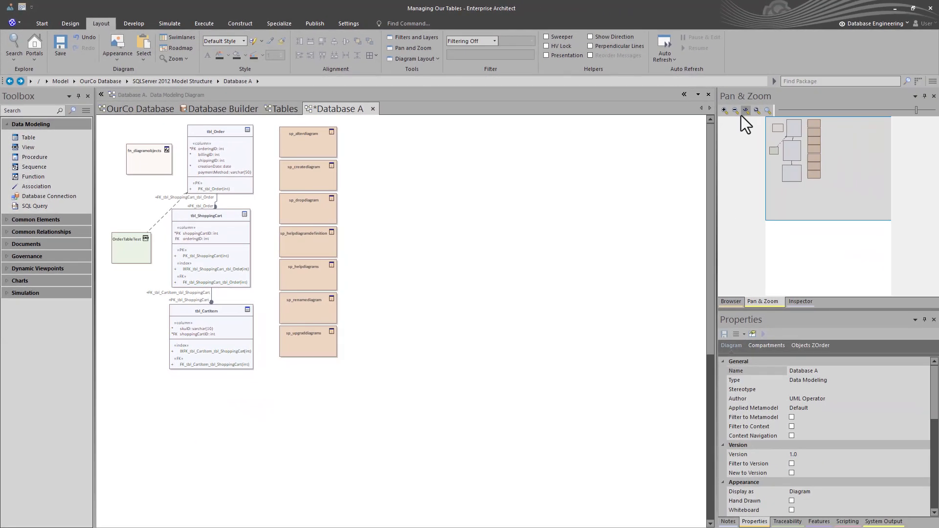
Move fn_diagramobjects to the right of the procedure column and place the OrderTableTest view beside tbl_Order
left_click(743, 114)
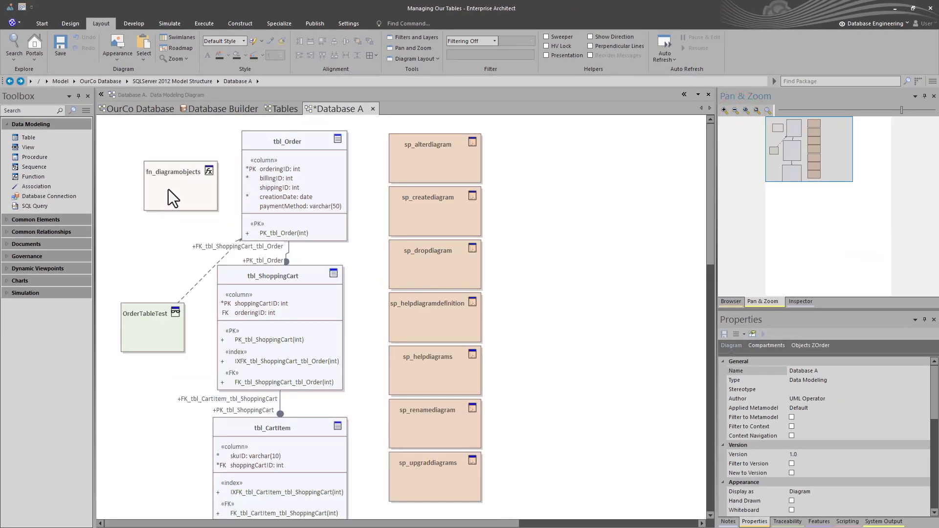
left_click_drag(169, 190, 529, 175)
left_click_drag(151, 326, 152, 186)
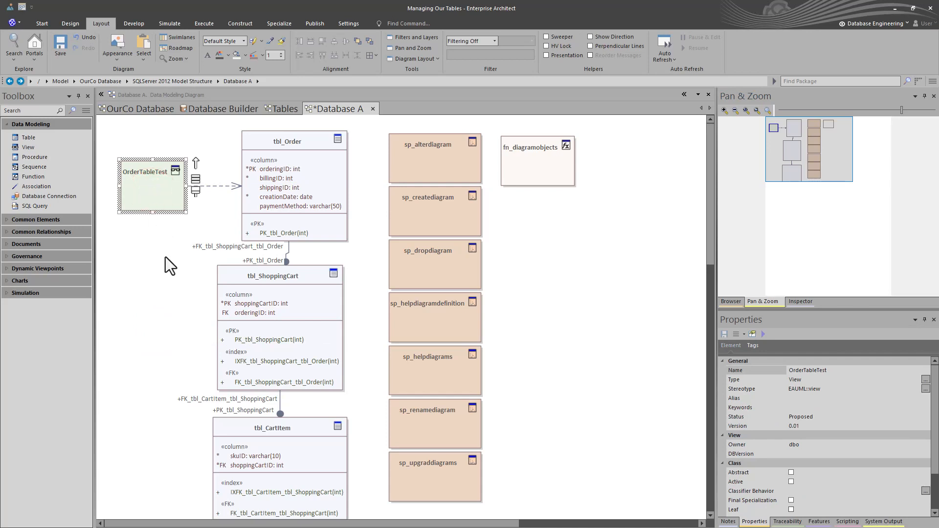
Stagger the tables by shifting tbl_ShoppingCart left and tbl_Order and tbl_CartItem right, and save the diagram
left_click_drag(269, 310, 185, 314)
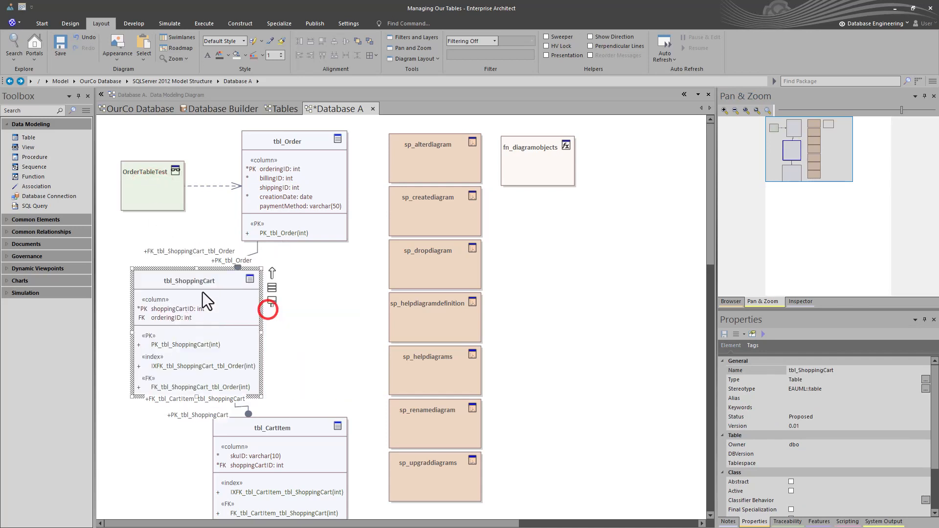
left_click_drag(258, 204, 289, 194)
left_click_drag(268, 445, 290, 458)
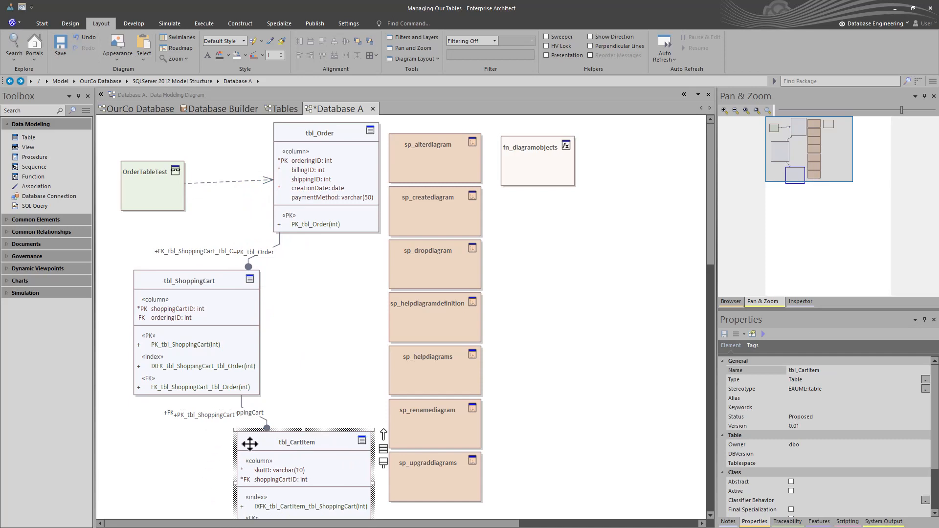
key("ctrl+s")
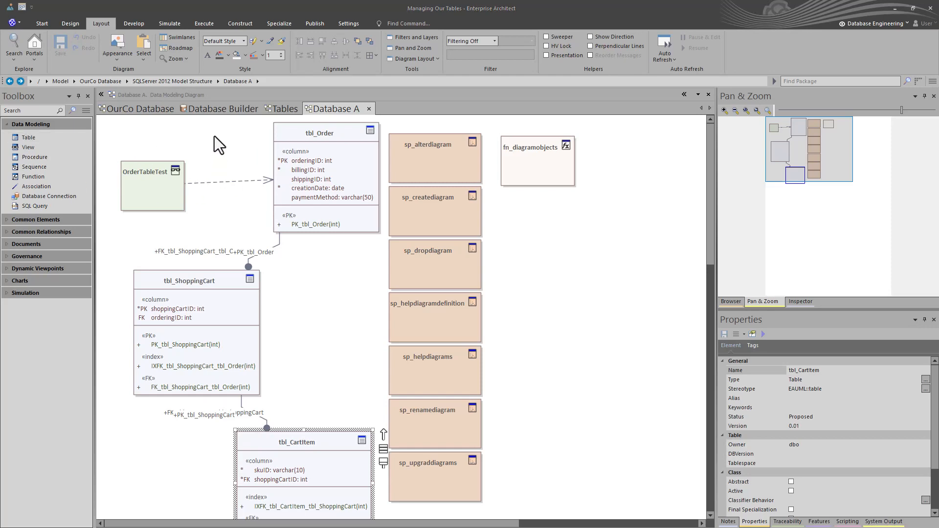
Switch to the Database Builder and reload Database A's structure to include the imported objects
left_click(223, 108)
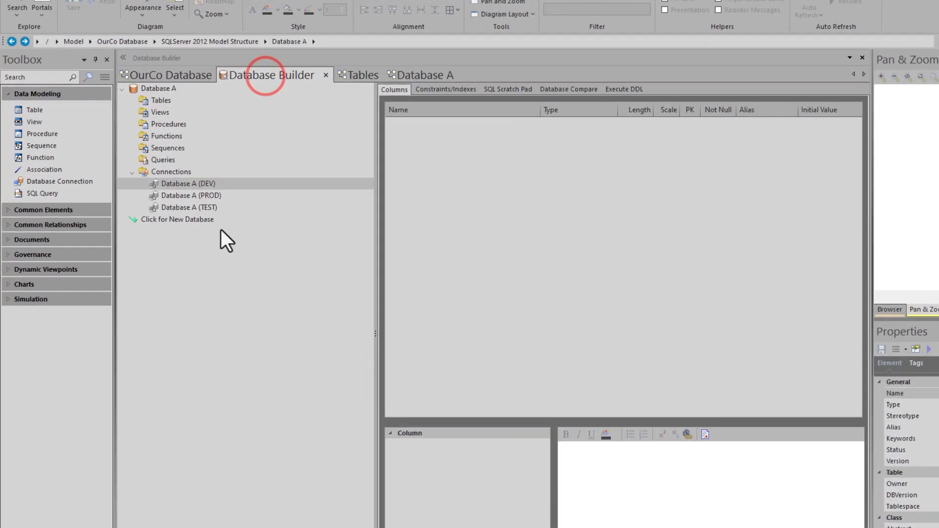
right_click(172, 283)
left_click(307, 330)
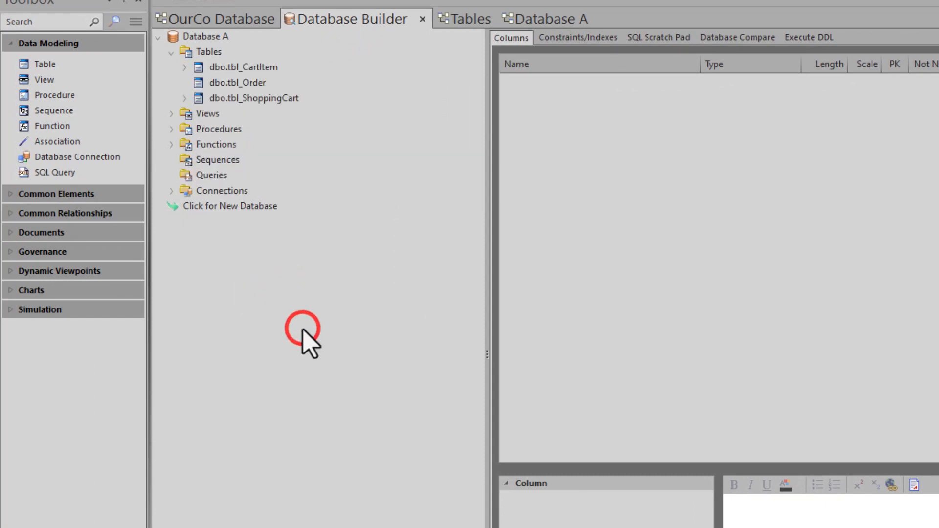
Review the columns of the three imported tables and the foreign keys under dbo.tbl_ShoppingCart and dbo.tbl_CartItem
left_click(221, 69)
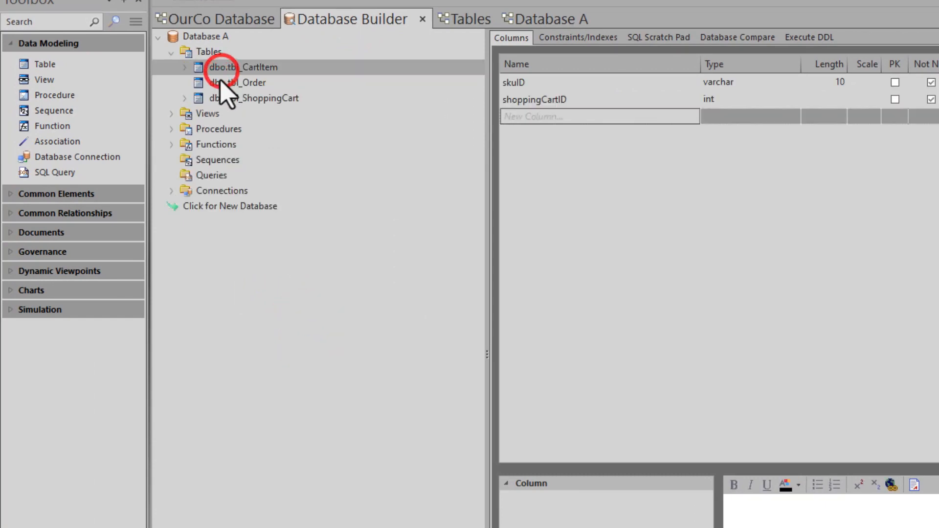
left_click(220, 81)
left_click(223, 95)
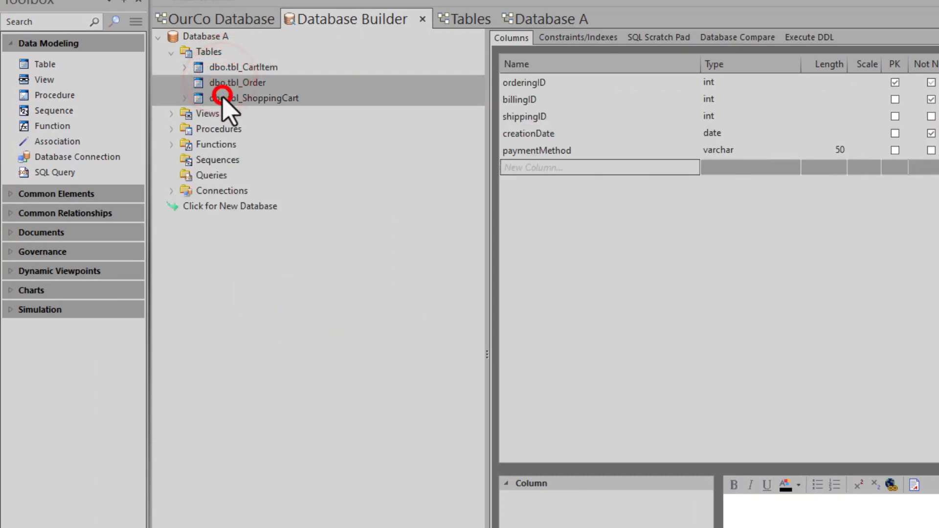
left_click(180, 99)
left_click(191, 98)
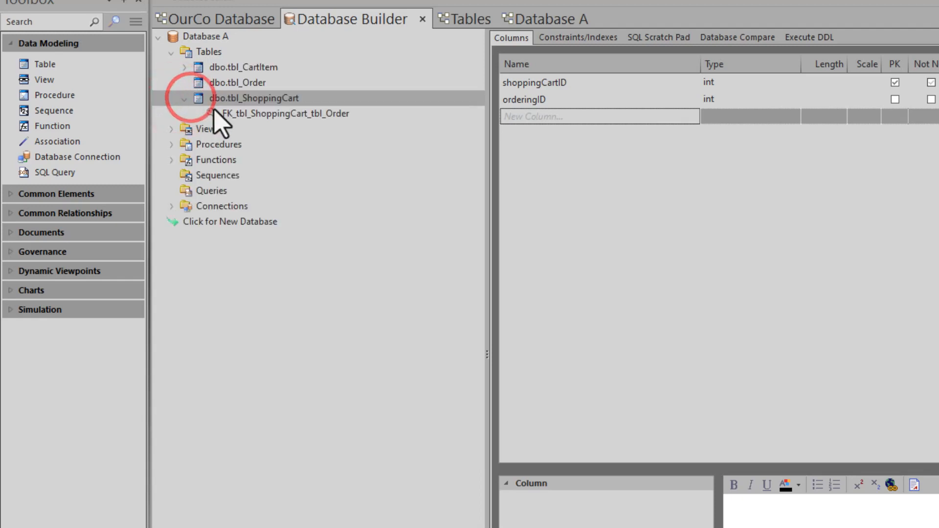
left_click(184, 67)
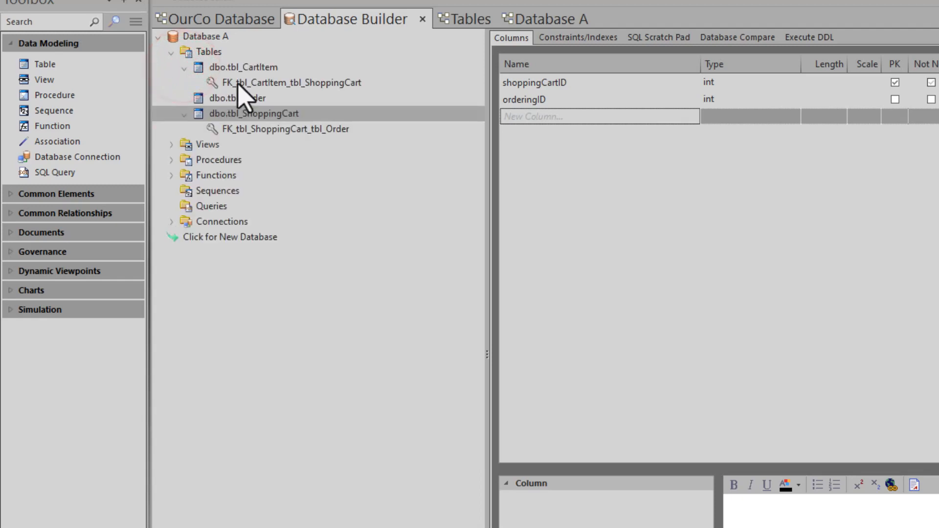
left_click(186, 68)
left_click(185, 99)
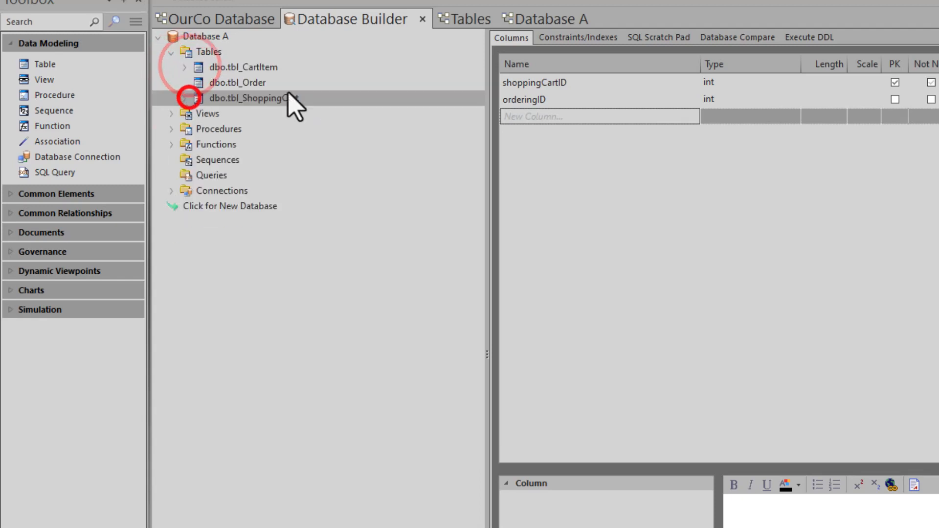
Examine the columns of dbo.tbl_Order and its constraints and indexes
left_click(259, 82)
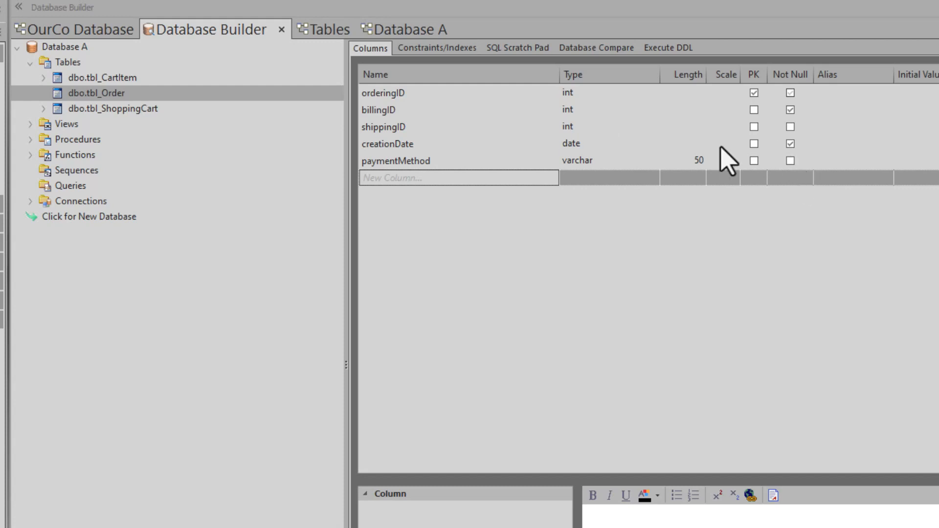
left_click(443, 49)
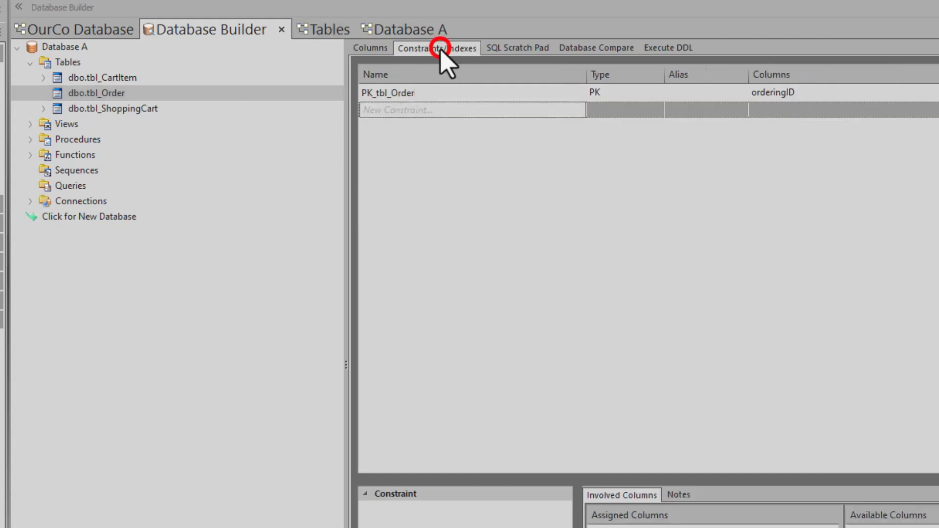
Run the query "select * From tbl_Order" in the SQL Scratch Pad using the Database A (DEV) connection
left_click(507, 49)
left_click(384, 101)
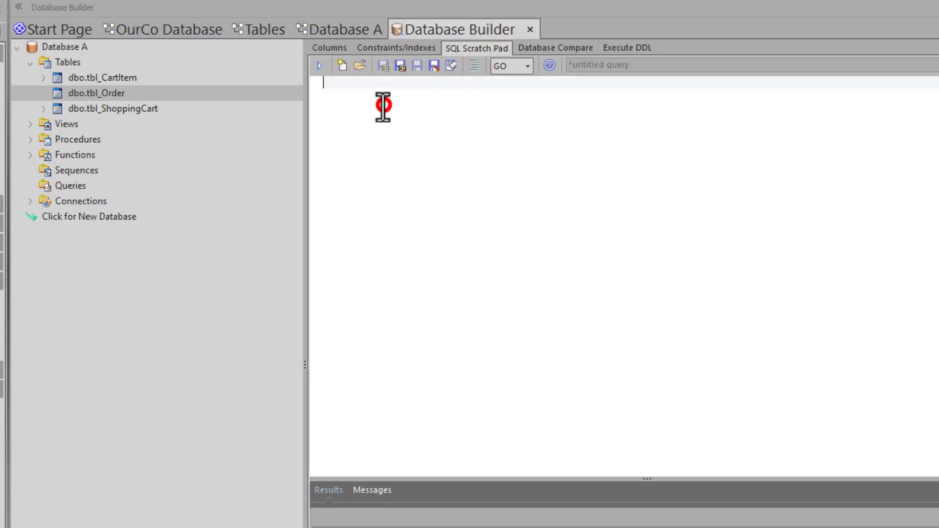
type("select * From tbl_Order")
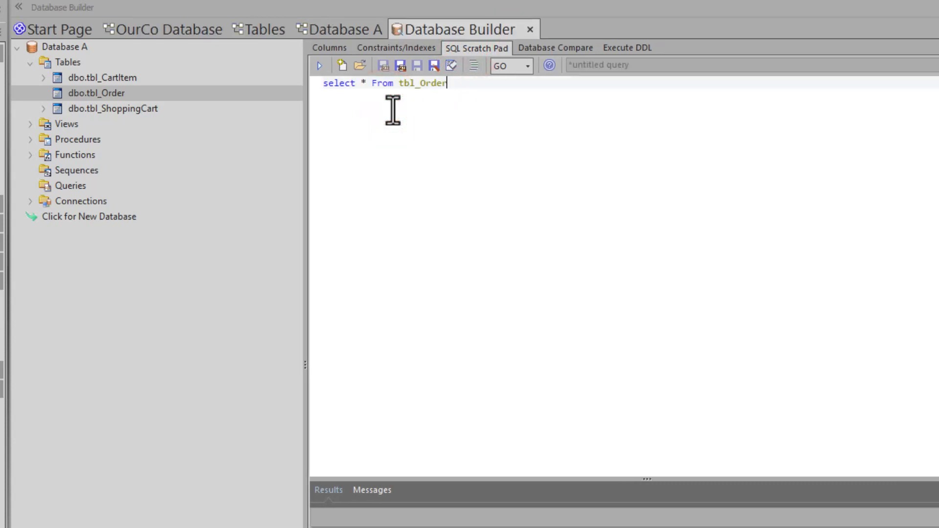
left_click(320, 66)
left_click(536, 198)
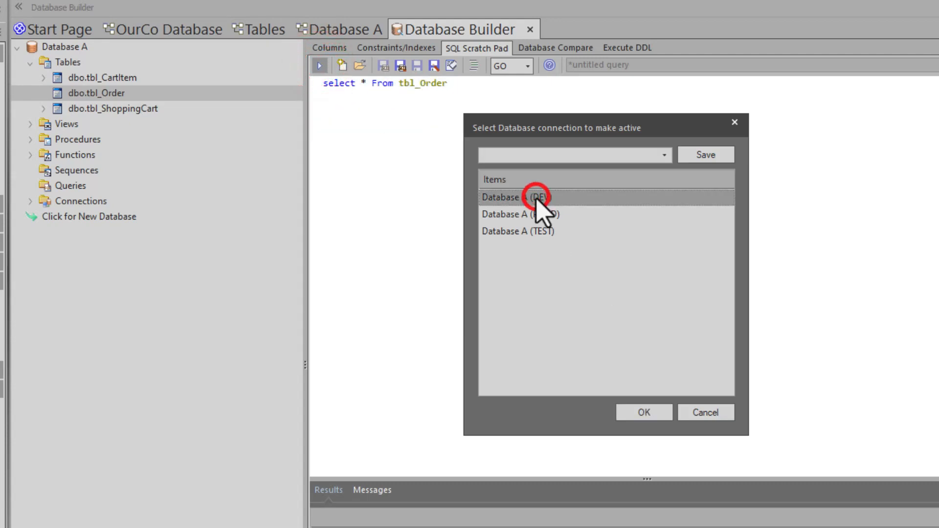
left_click(641, 412)
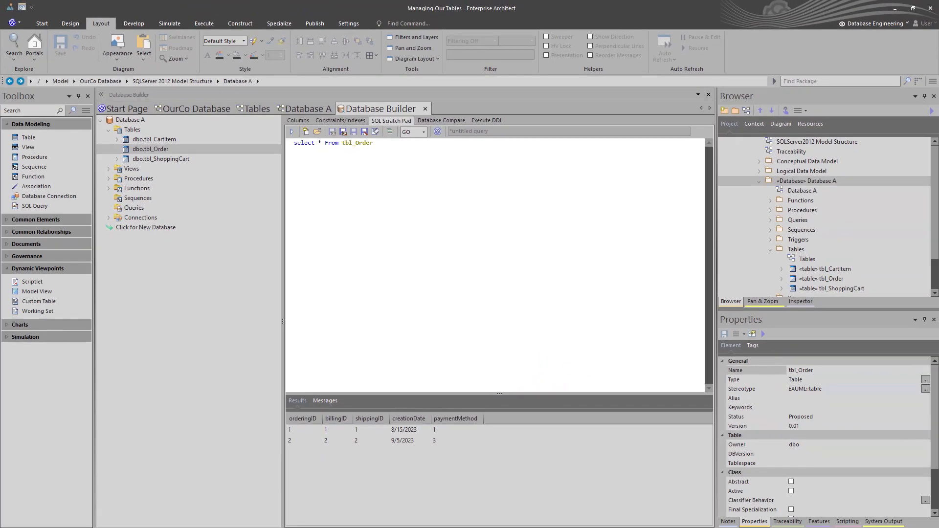
Review the columns of the dbo.tbl_ShoppingCart and dbo.tbl_CartItem tables
left_click(298, 116)
left_click(160, 159)
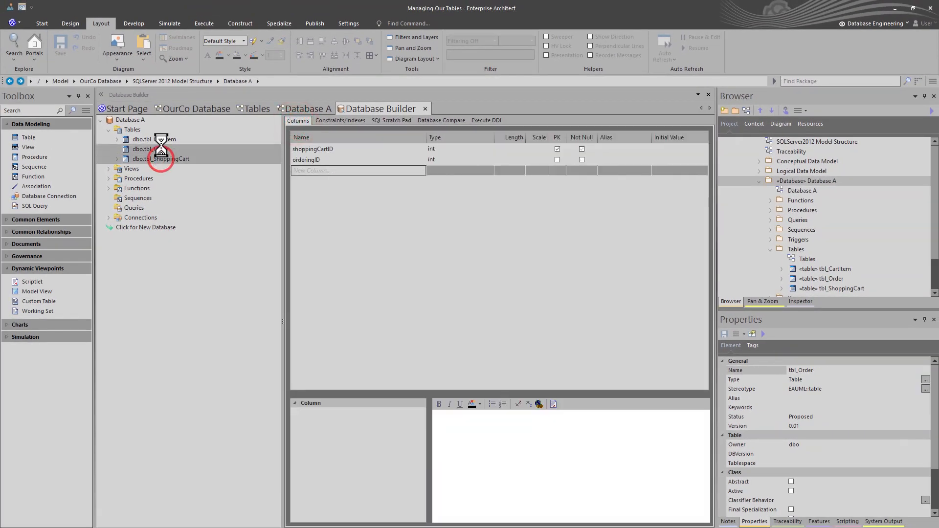
left_click(157, 140)
Query all rows of the dbo.OrderTableTest view, saving the pending scratch pad query to the model
left_click(108, 168)
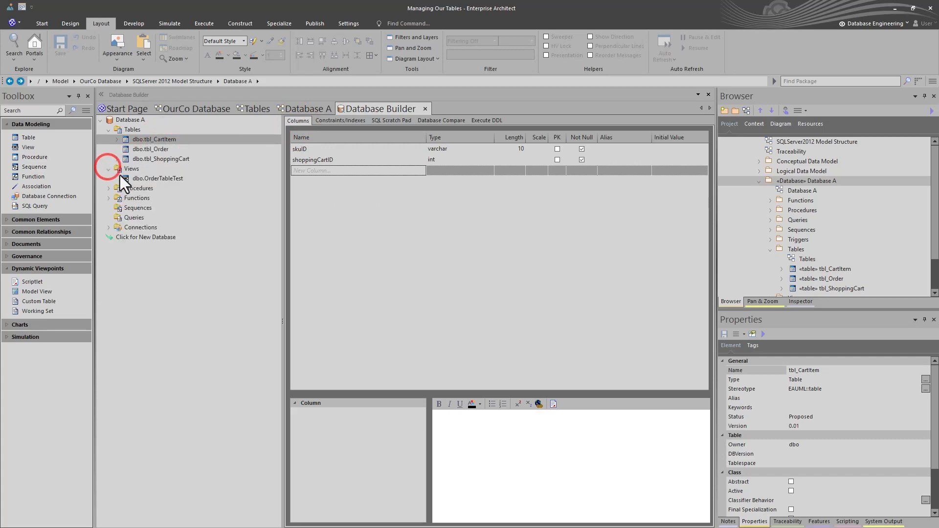
left_click(147, 178)
right_click(147, 179)
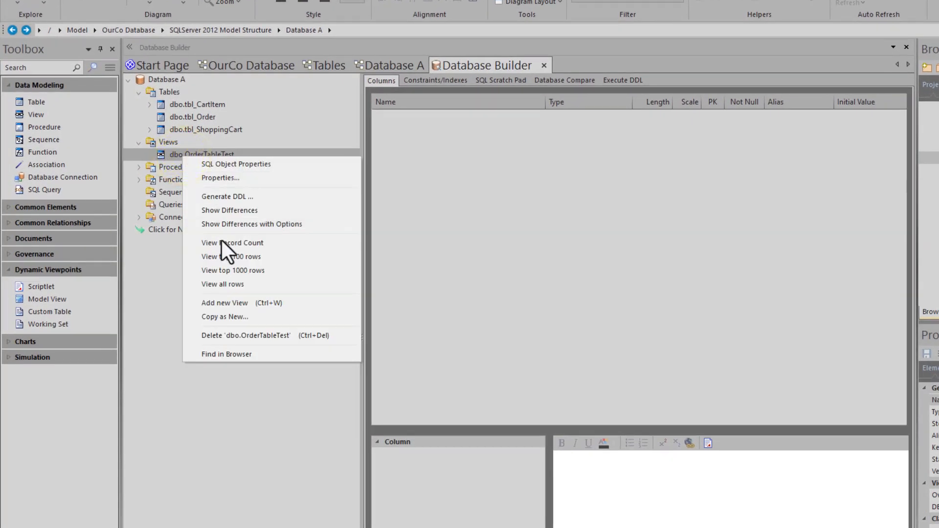
left_click(228, 283)
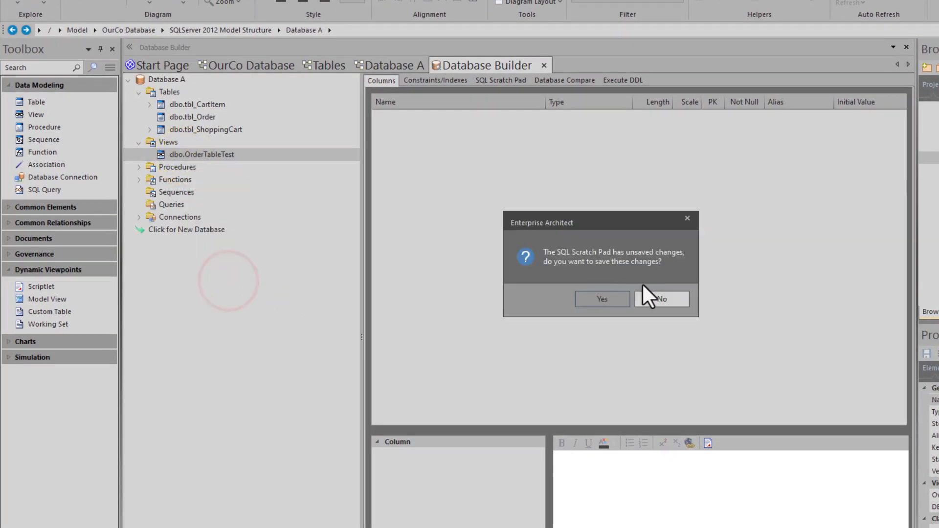
left_click(603, 298)
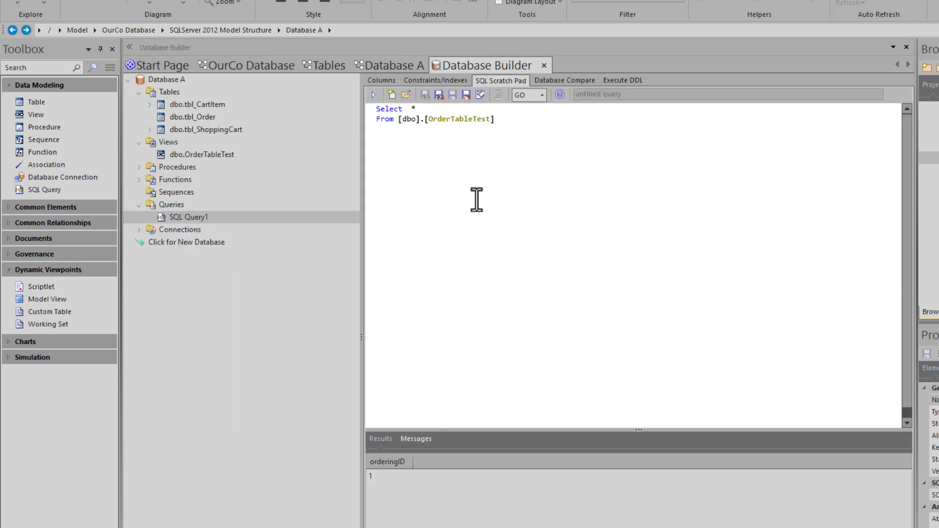
left_click(371, 94)
Examine the definitions of the dbo.sp_alterdiagram procedure and the dbo.fn_diagramobjects function
left_click(139, 167)
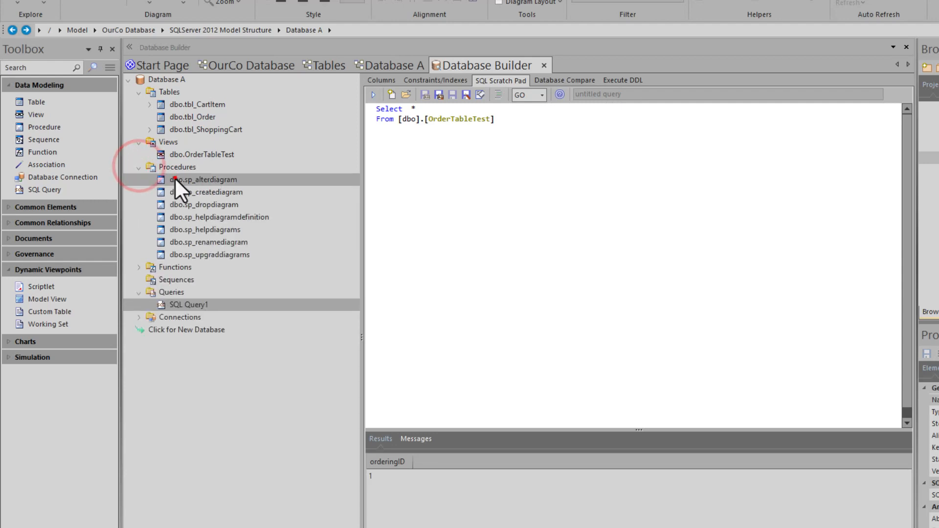
left_click(175, 178)
double_click(174, 179)
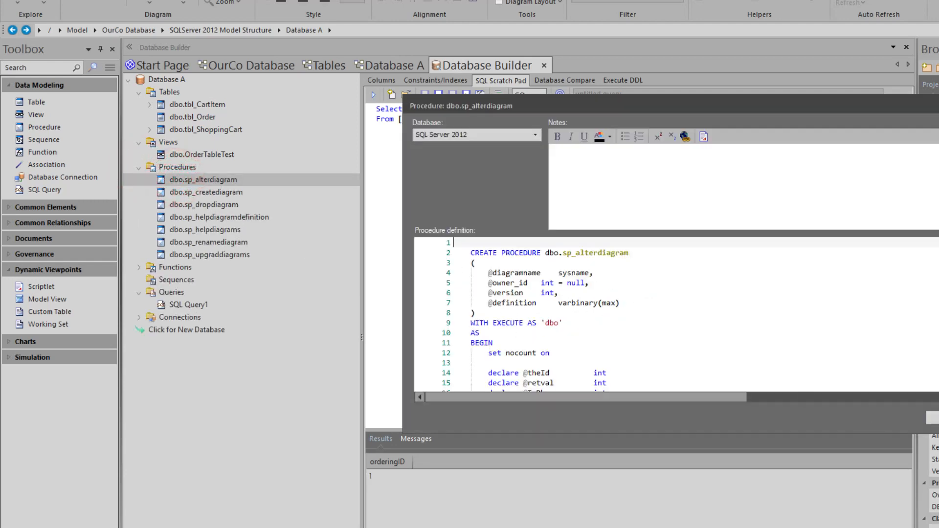
left_click(933, 418)
left_click(139, 267)
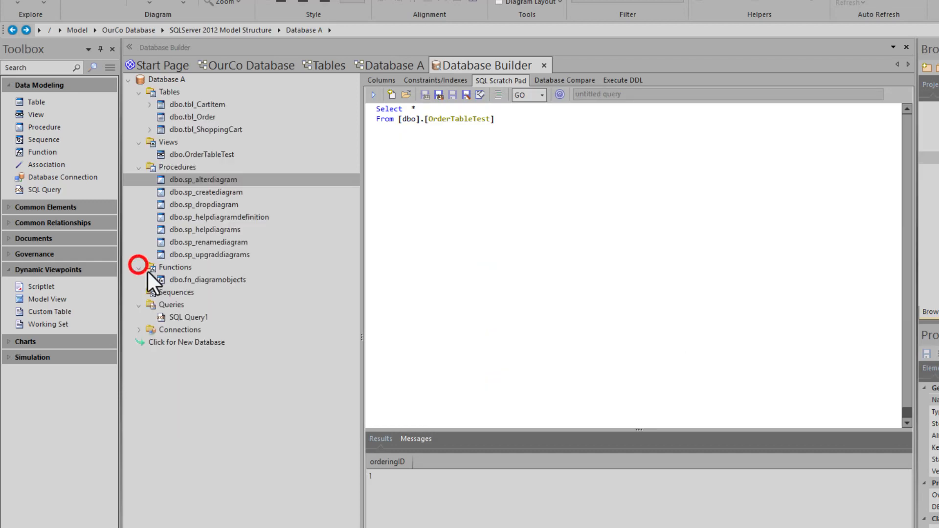
double_click(175, 280)
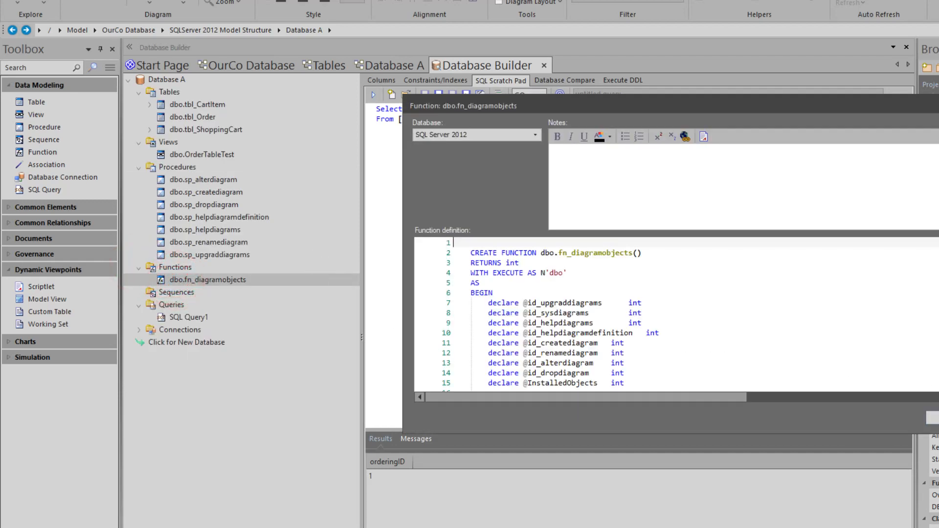
left_click(932, 418)
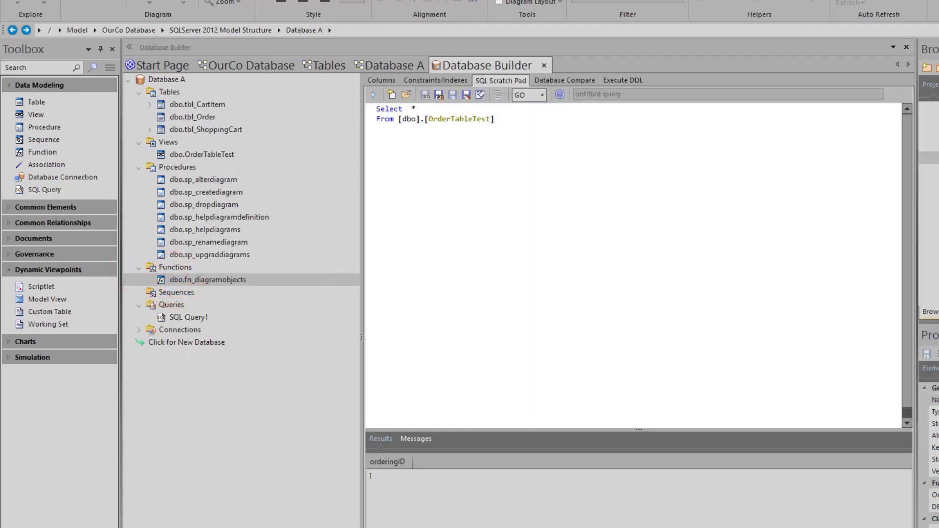
Check the actions available for SQL Query1 and the Queries folder, and collapse that folder
left_click(170, 305)
left_click(192, 317)
right_click(193, 318)
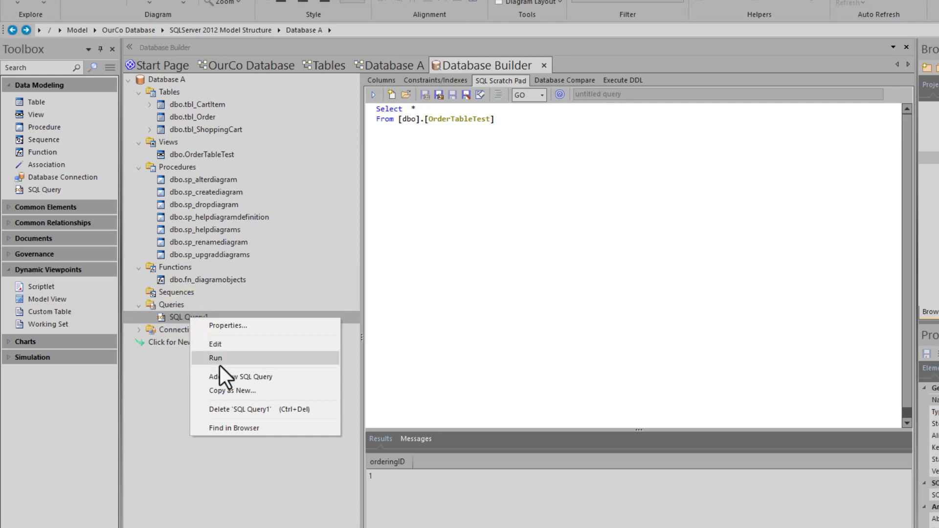
right_click(175, 303)
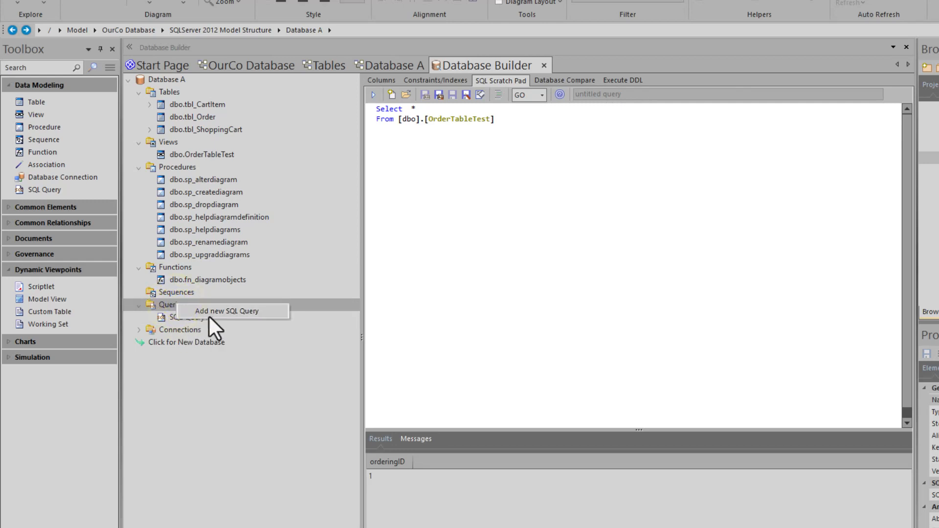
left_click(140, 301)
left_click(140, 305)
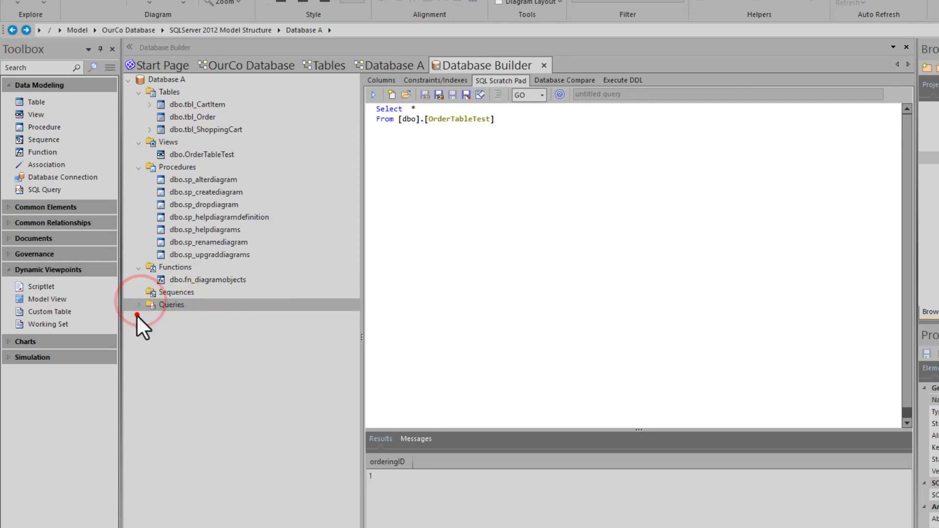
Rename the Database A (DEV) connection as "OurCo DEV dB"
left_click(139, 317)
left_click(182, 330)
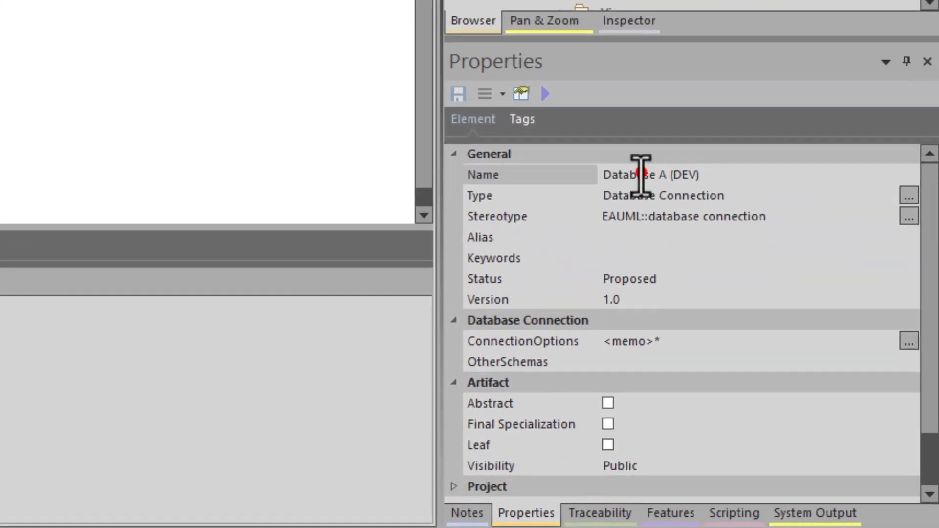
left_click(806, 370)
left_click(653, 174)
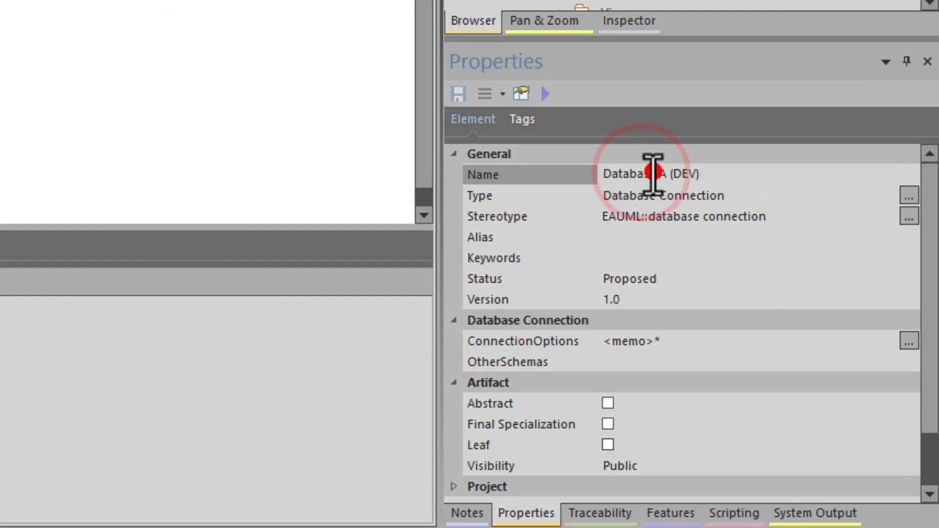
left_click_drag(674, 174, 551, 188)
type("OurCo DEV dB")
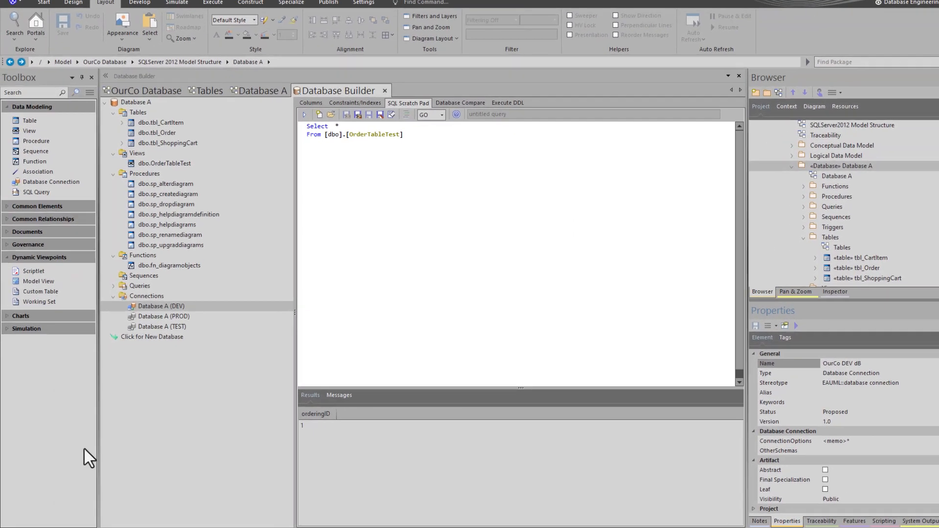
Refresh all data models in the Database Builder and select OurCo DEV dB under Connections
left_click(218, 350)
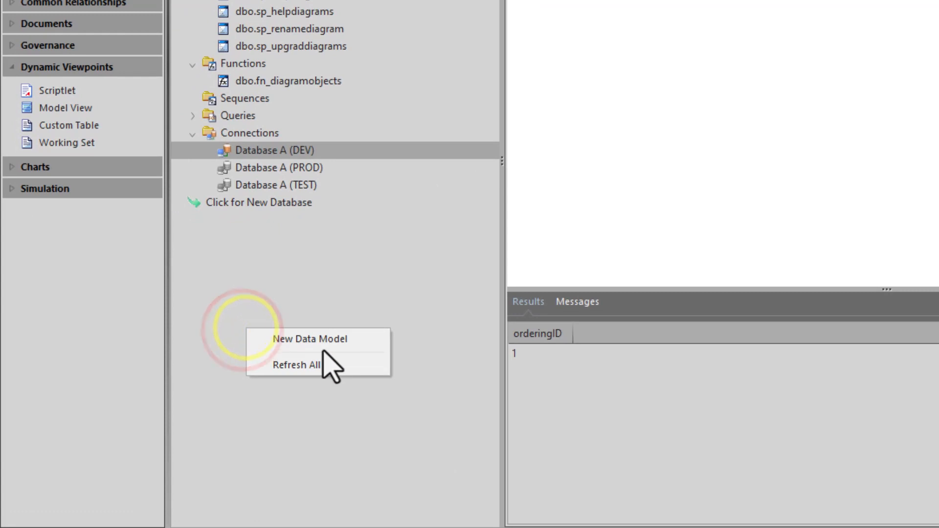
left_click(280, 380)
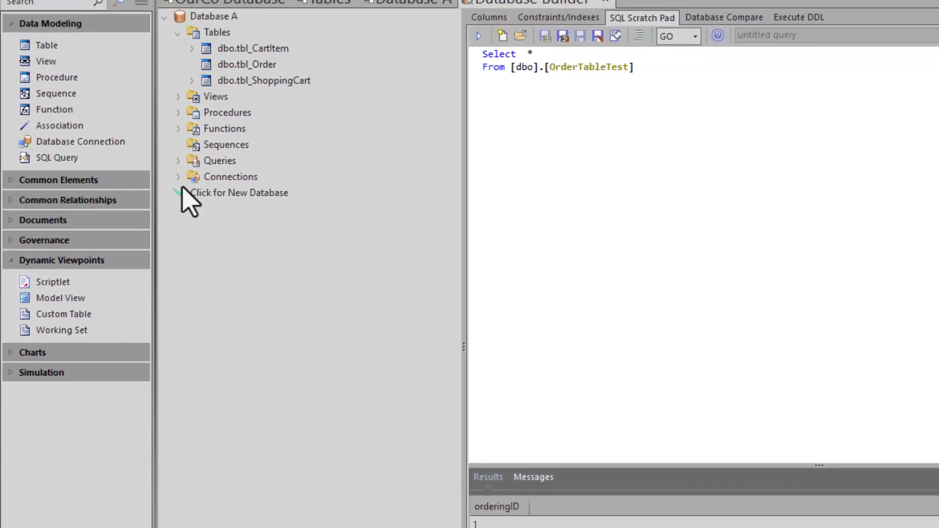
left_click(177, 189)
left_click(236, 238)
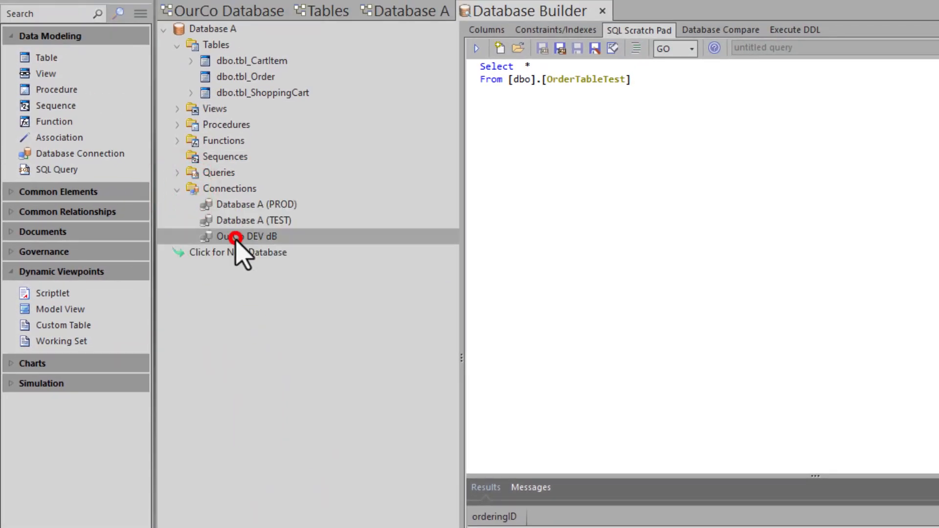
Set OurCo DEV dB as the active database connection
right_click(273, 237)
left_click(174, 307)
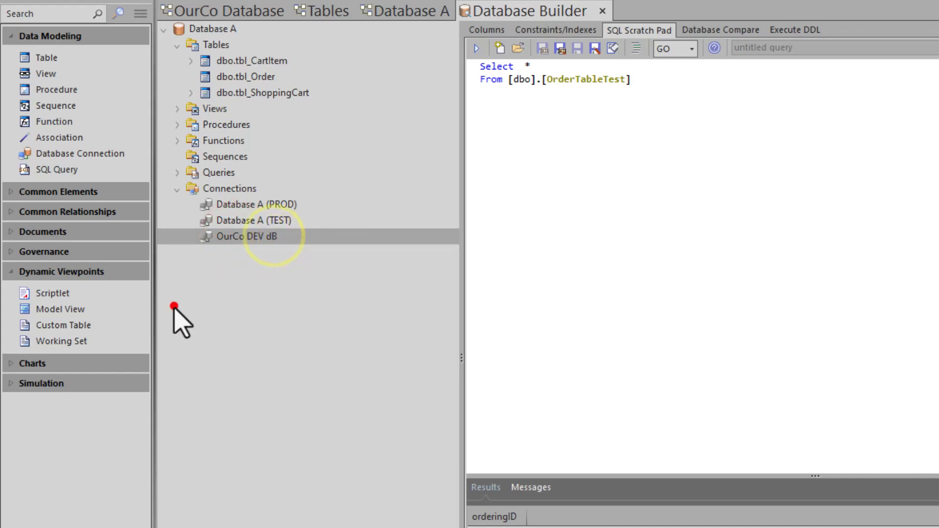
right_click(241, 237)
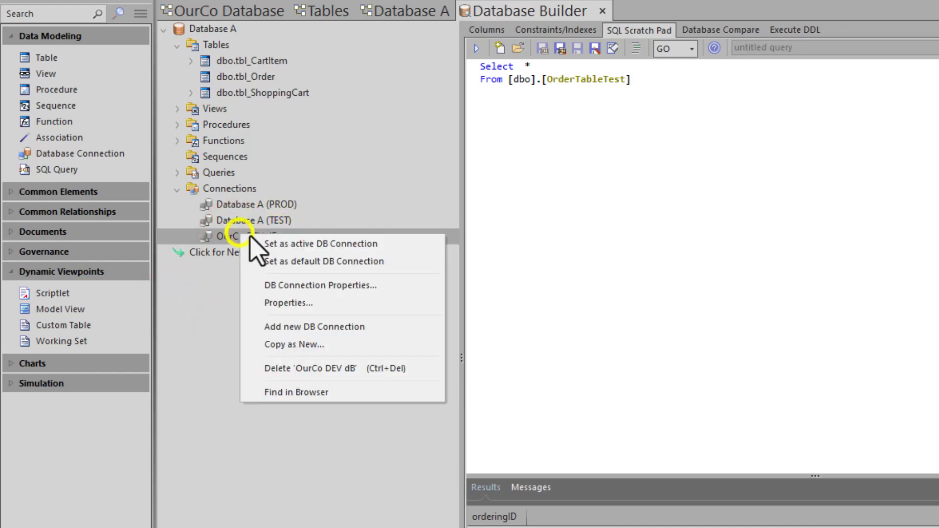
left_click(337, 247)
left_click(258, 284)
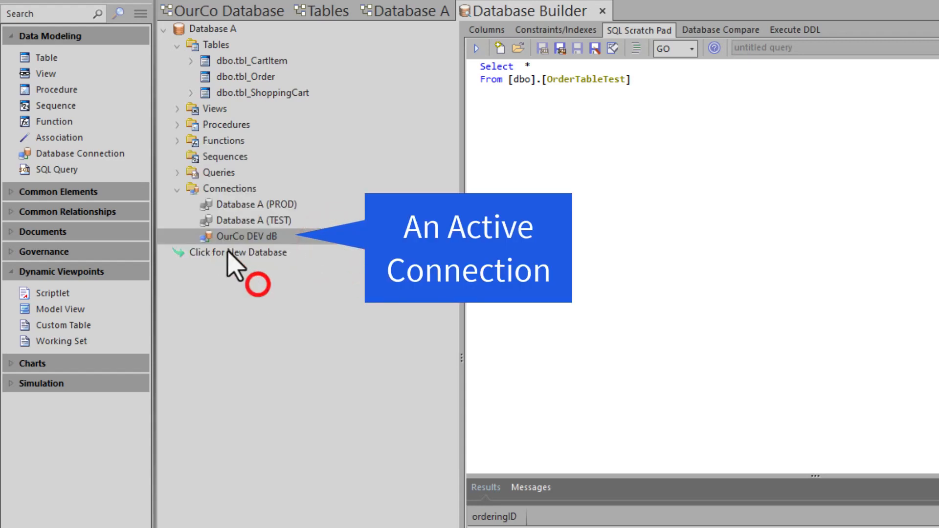
Rename the Database A package in the project browser as "OurCo Test Database"
left_click(211, 28)
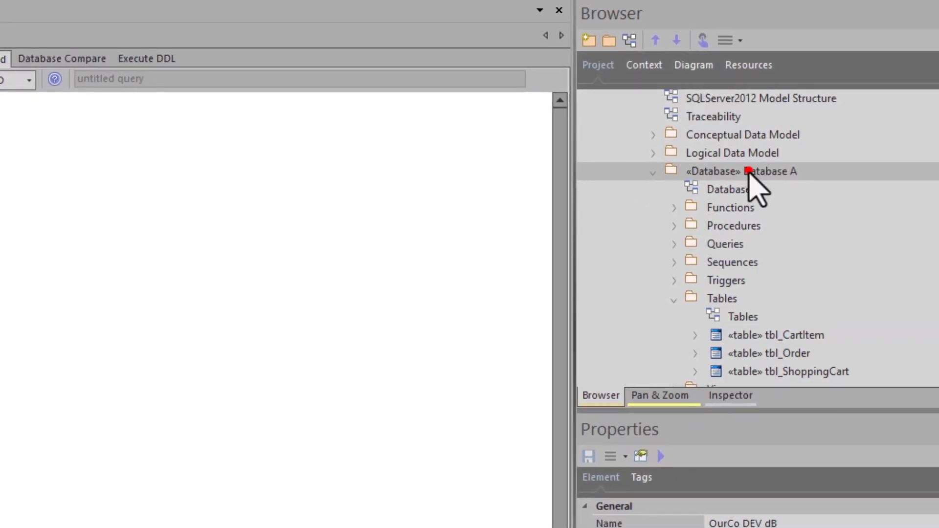
left_click(752, 171)
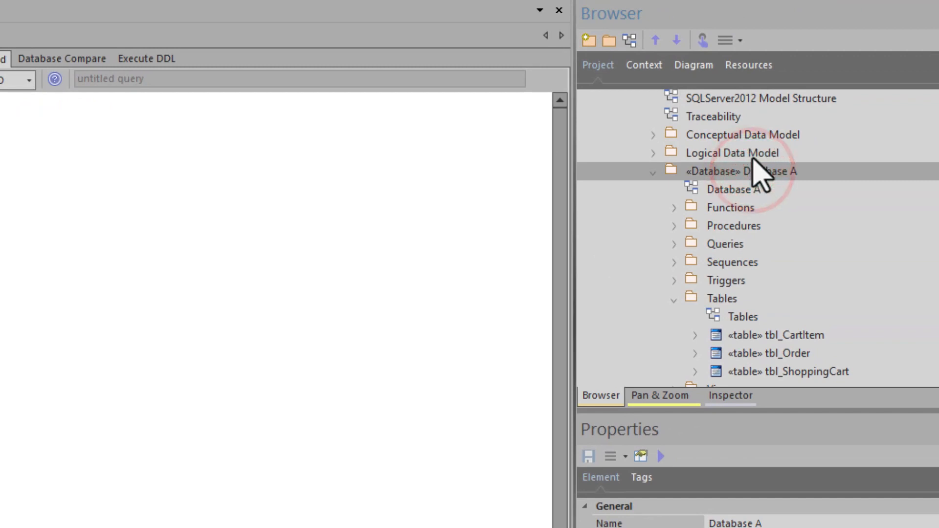
key("F2")
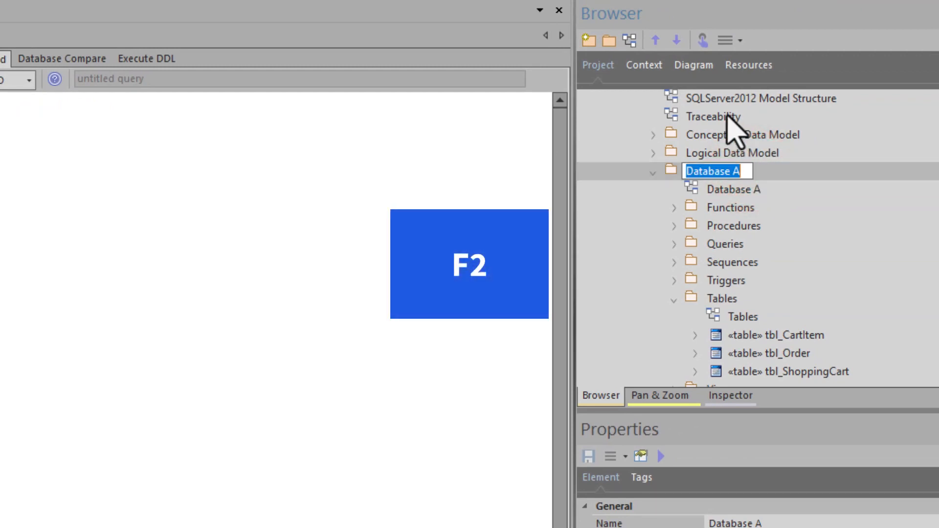
type("Our")
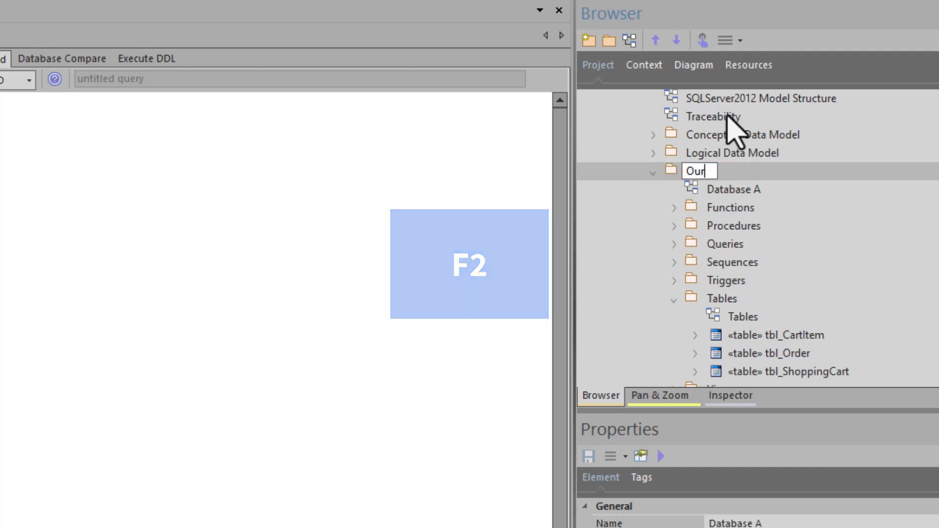
type("Co Test")
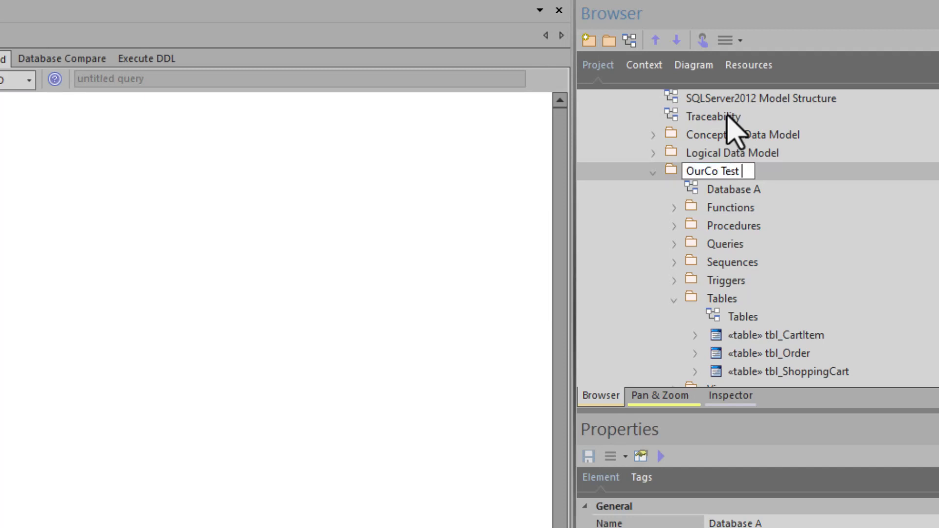
type(" Datab")
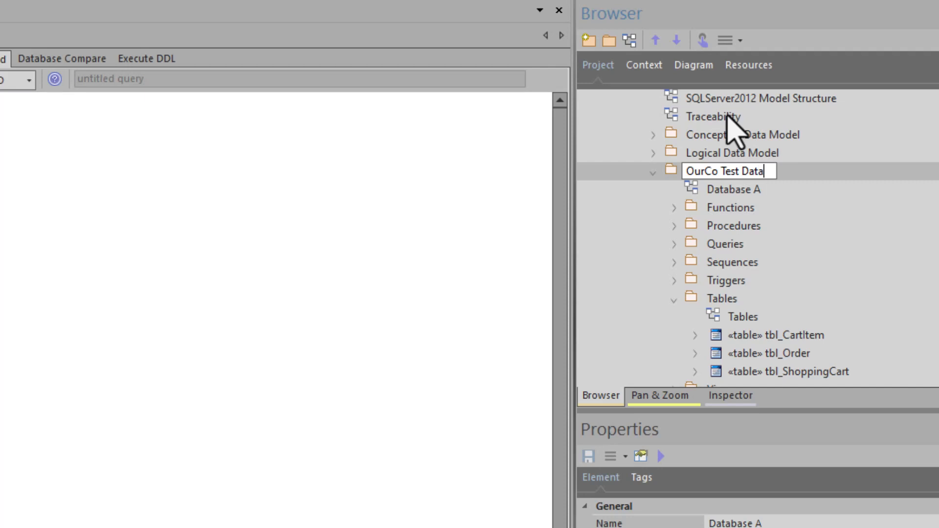
type("ase")
key("Return")
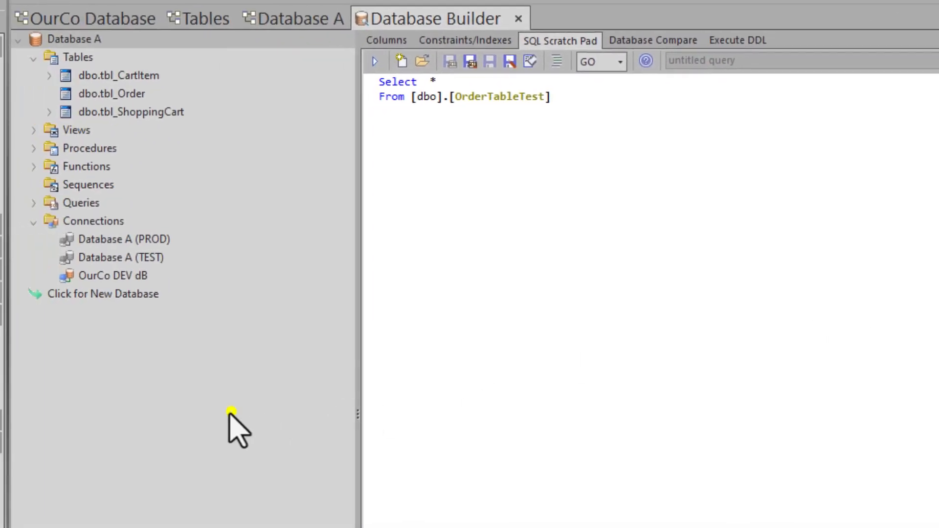
Refresh the Database Builder tree and select the renamed OurCo Test Database
right_click(230, 415)
left_click(258, 450)
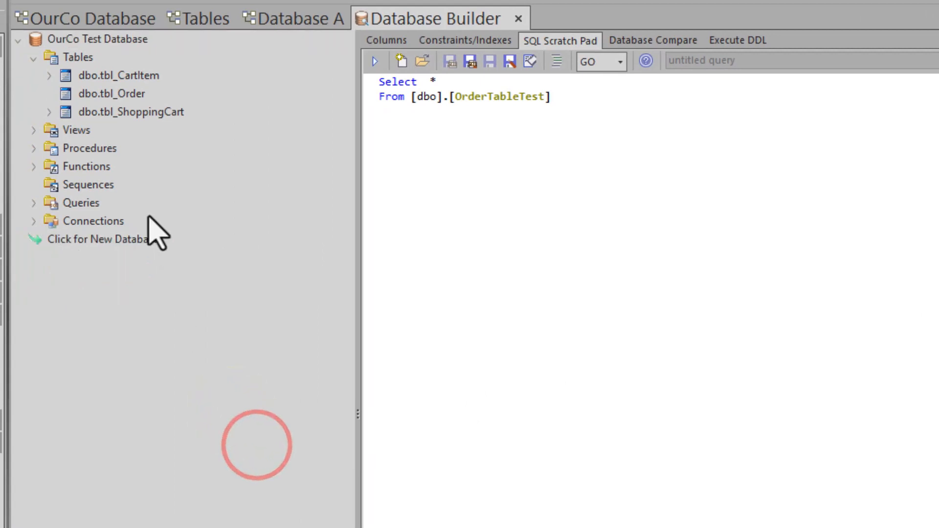
left_click(61, 40)
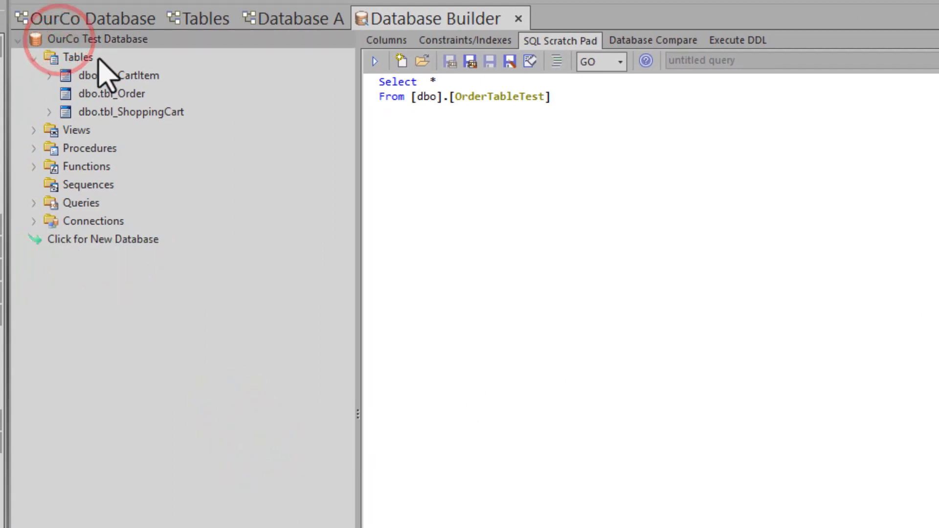
Review the column definitions of dbo.tbl_CartItem, dbo.tbl_Order and dbo.tbl_ShoppingCart in the OurCo Test Database
left_click(34, 58)
left_click(33, 57)
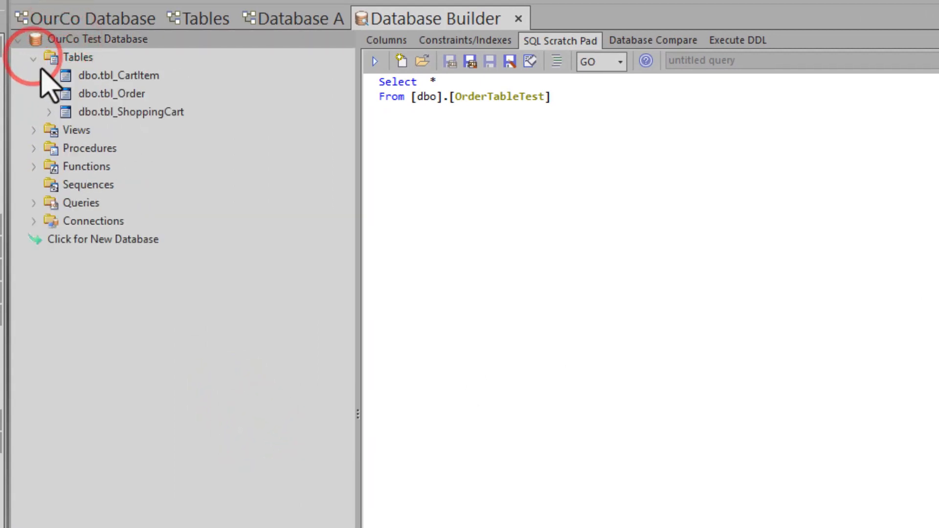
left_click(67, 76)
left_click(386, 40)
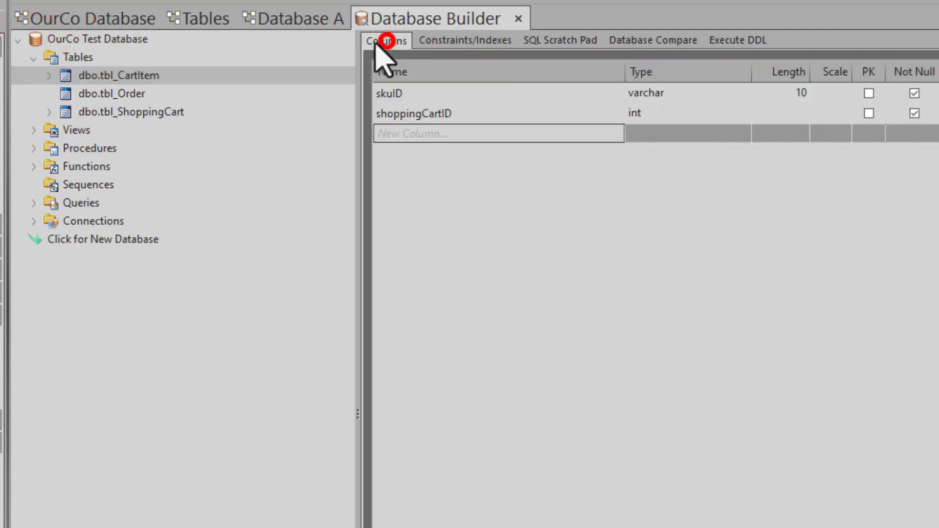
left_click(130, 94)
left_click(130, 114)
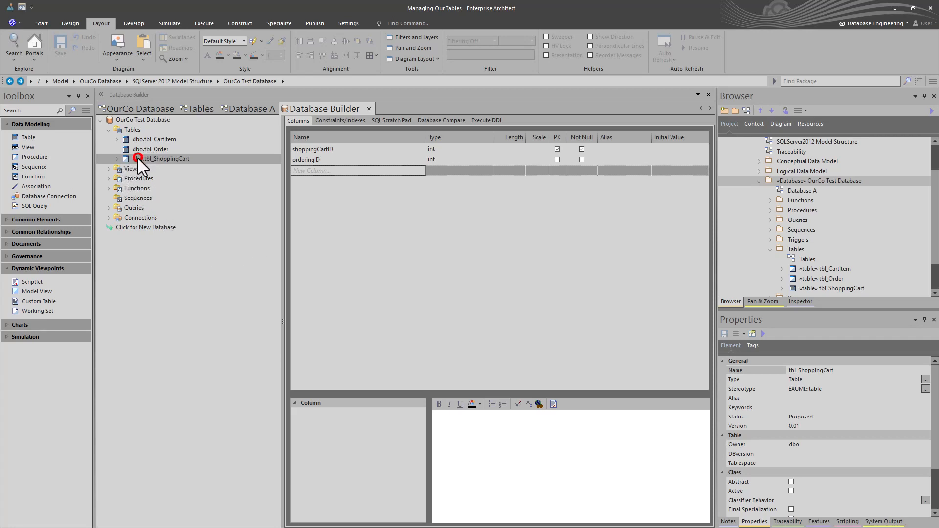
Examine the foreign keys listed beneath dbo.tbl_CartItem and dbo.tbl_ShoppingCart
left_click(137, 139)
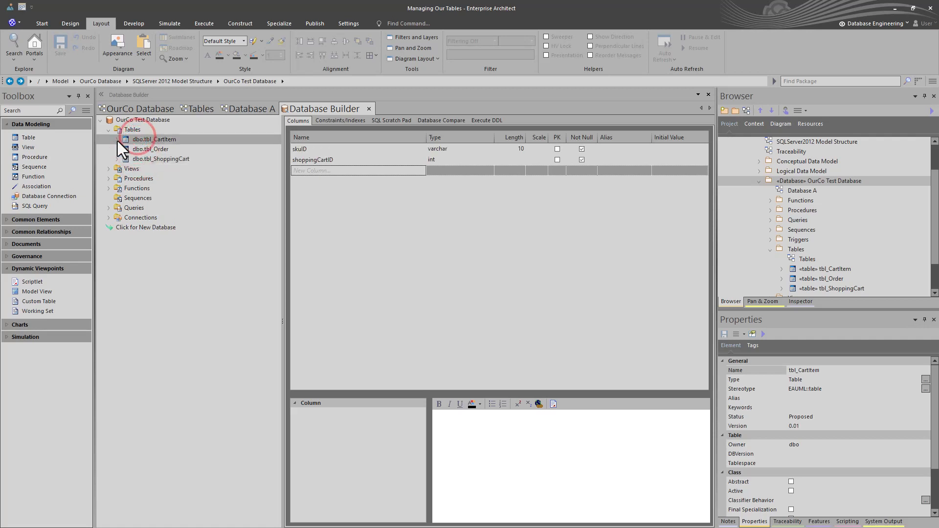
left_click(118, 140)
left_click(114, 172)
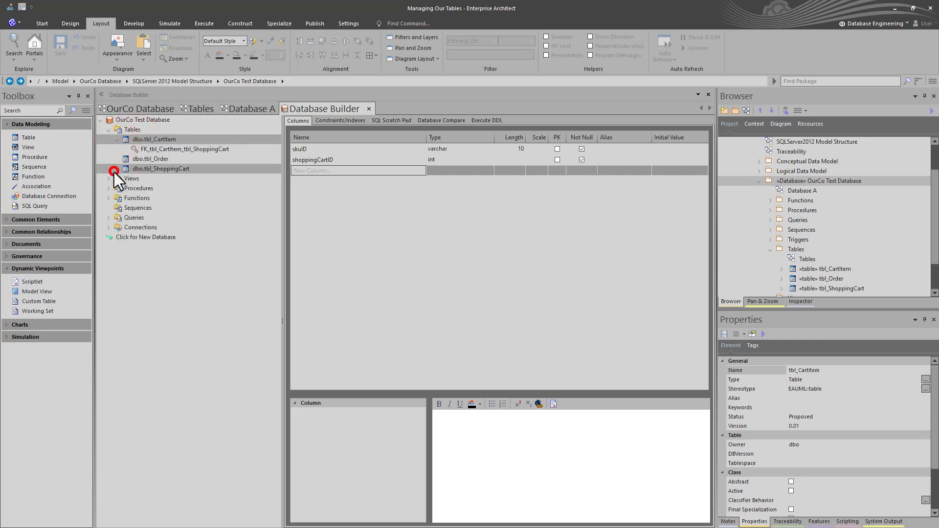
left_click(118, 168)
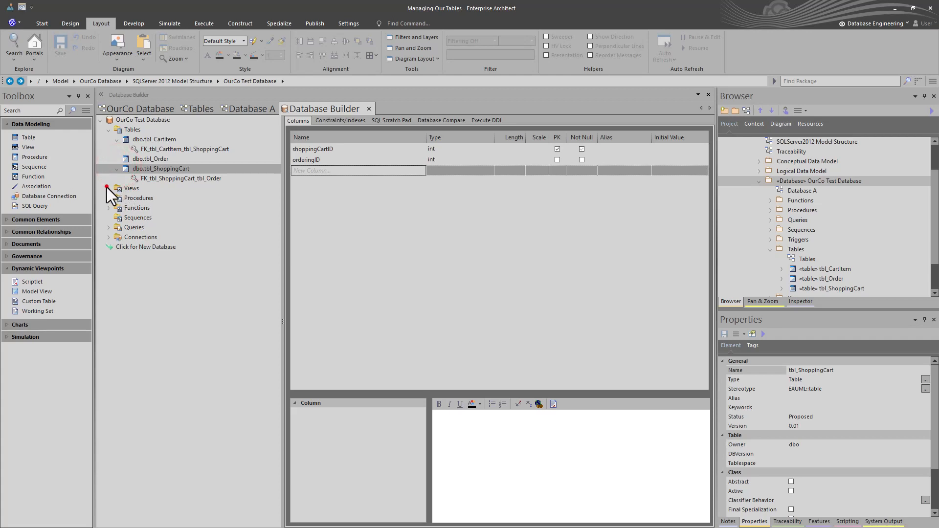
Examine the database's views and procedures, including dbo.OrderTableTest, and collapse both folders and the tables' foreign key branches
left_click(107, 188)
left_click(126, 197)
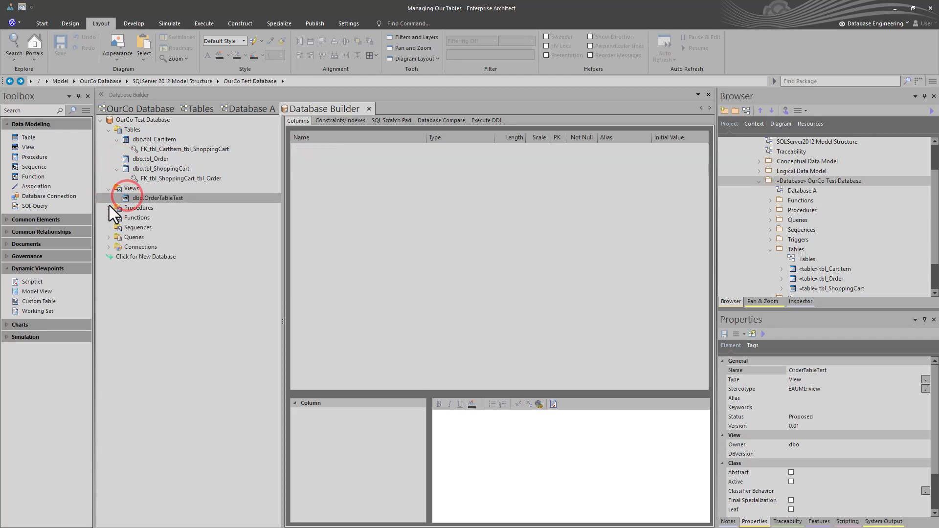
left_click(109, 208)
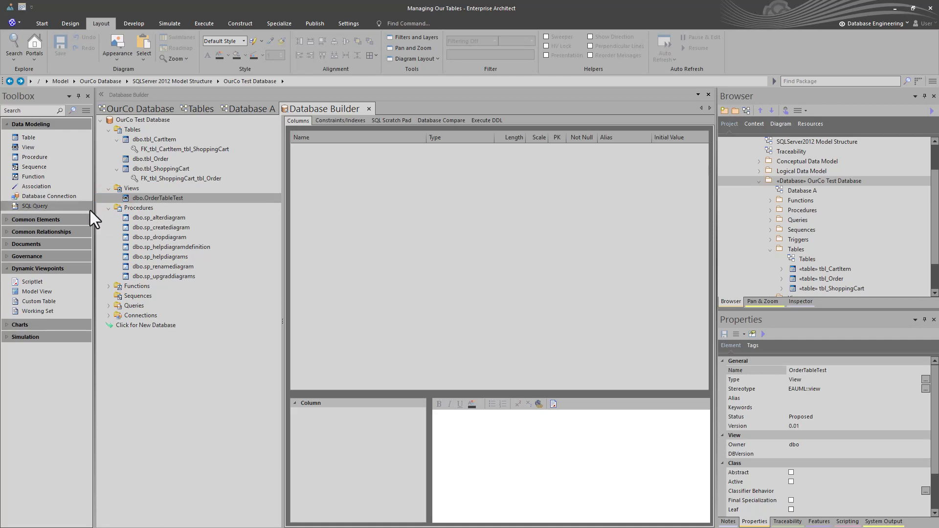
left_click(108, 207)
left_click(109, 188)
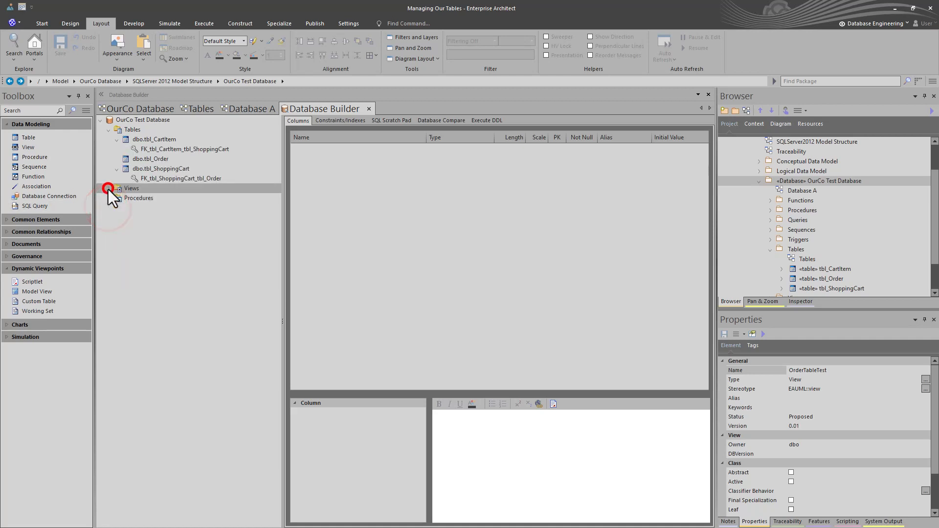
left_click(117, 140)
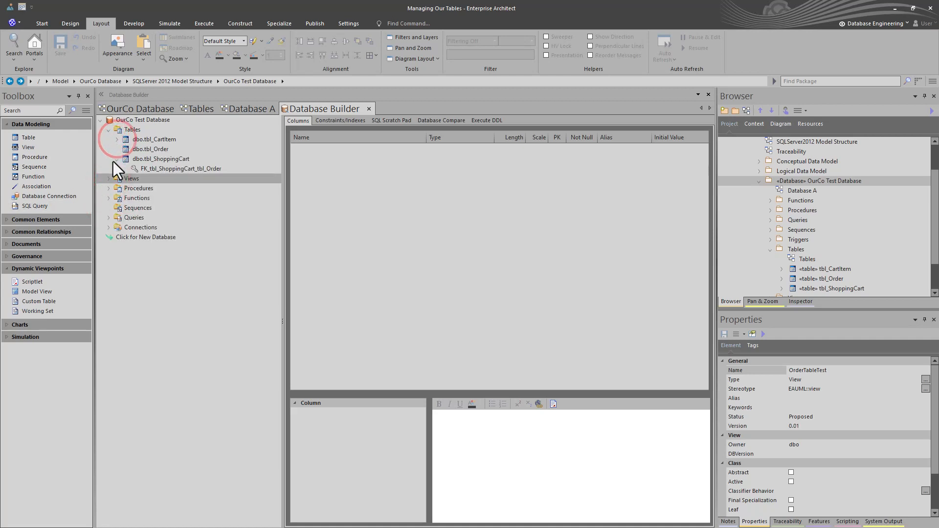
left_click(117, 159)
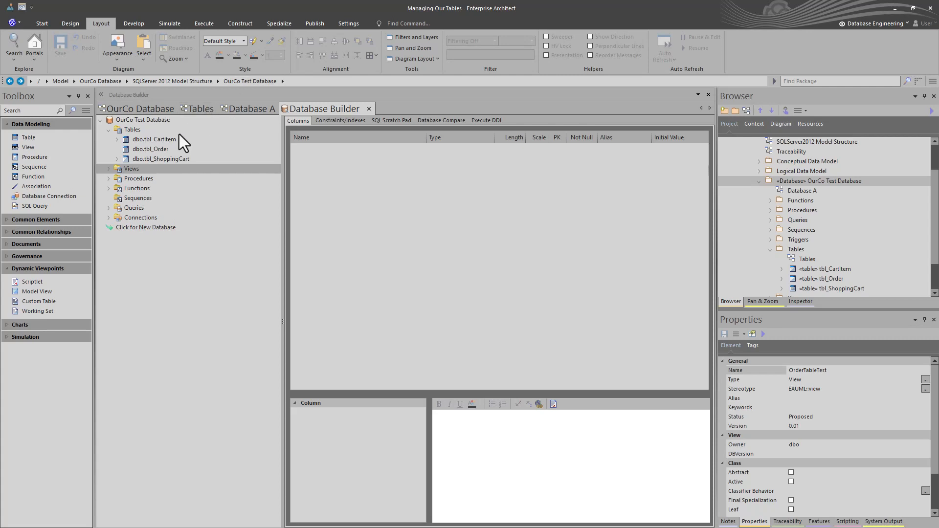
Compare the columns of the three tables once more, finishing with dbo.tbl_CartItem selected
left_click(144, 138)
left_click(142, 149)
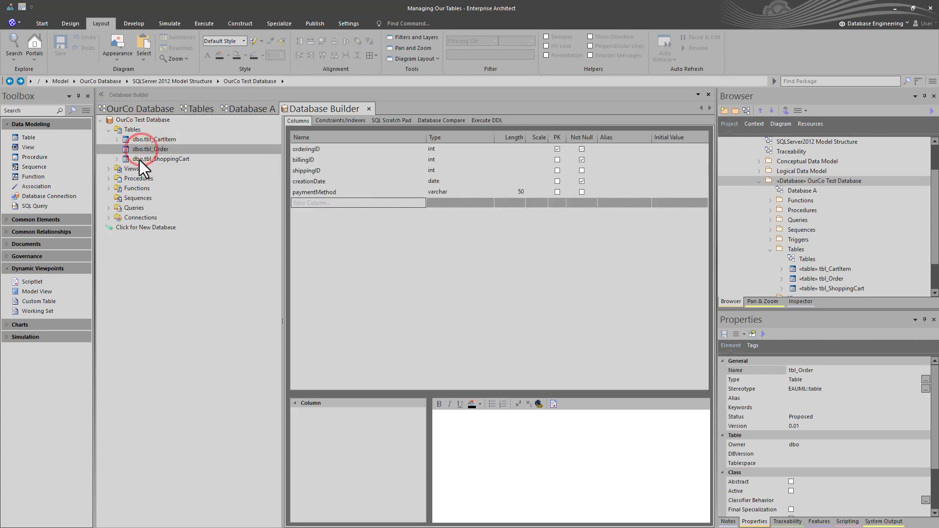
left_click(142, 160)
left_click(142, 150)
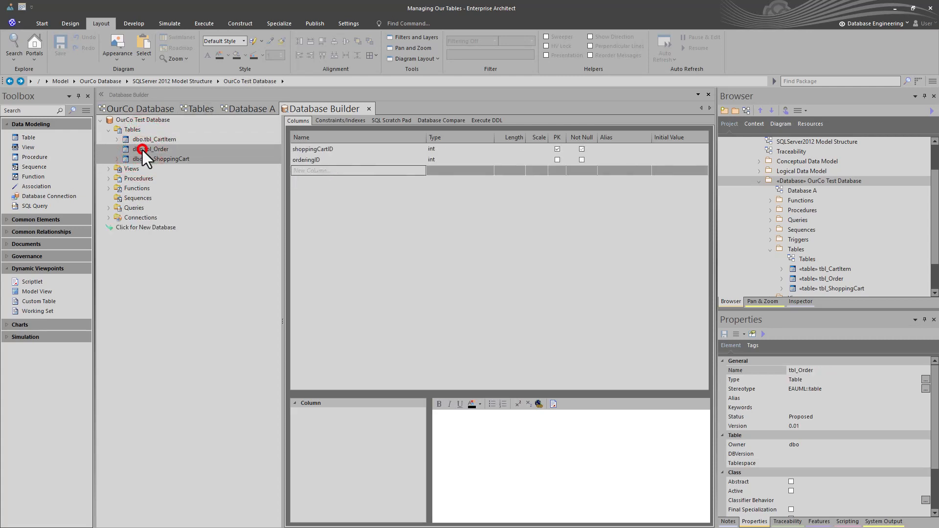
left_click(143, 142)
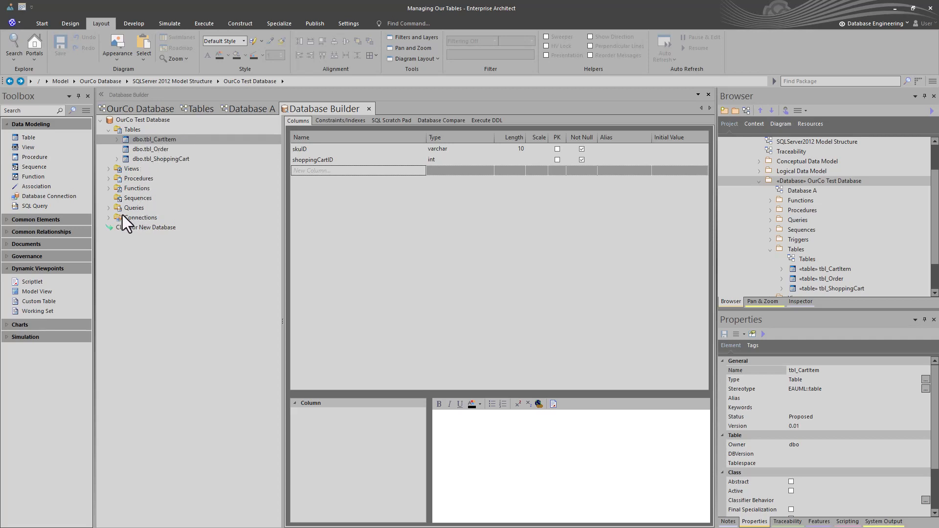
Check the saved queries and list the database connections, leaving only Connections expanded of the two
left_click(108, 208)
left_click(109, 227)
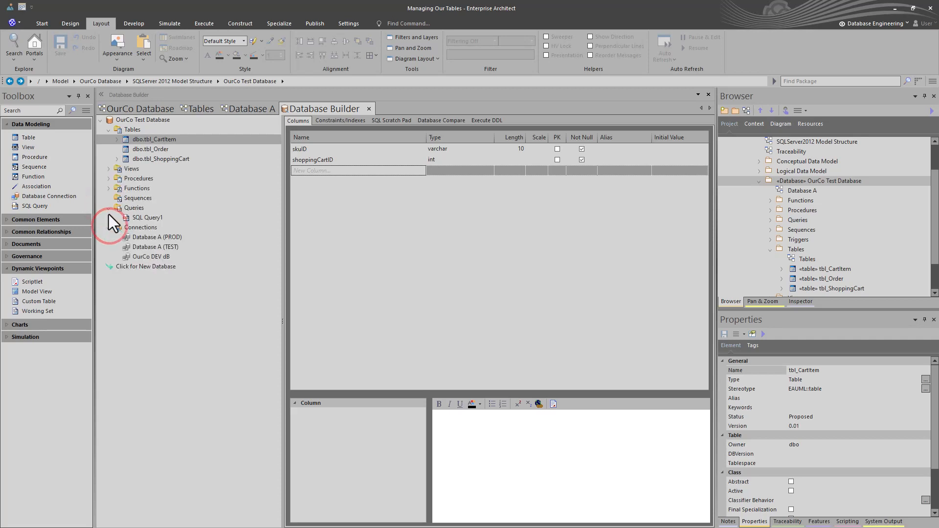
left_click(110, 208)
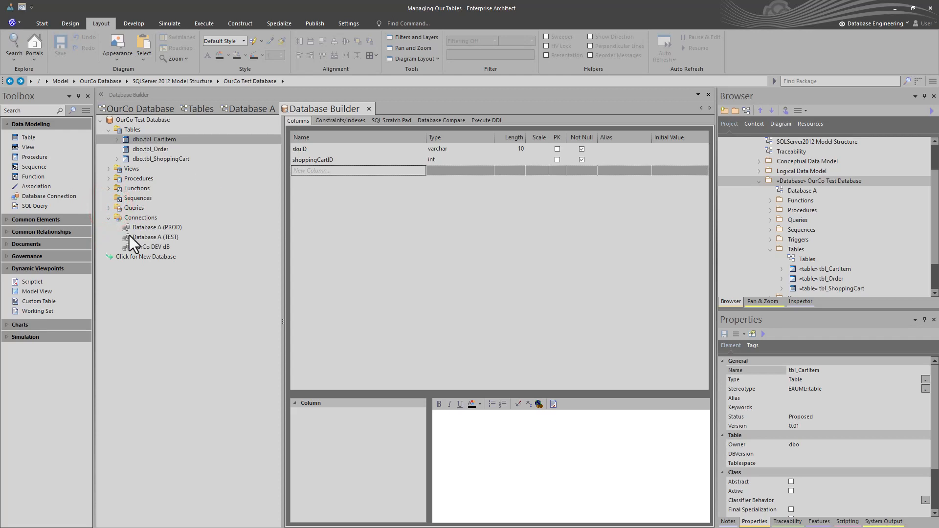